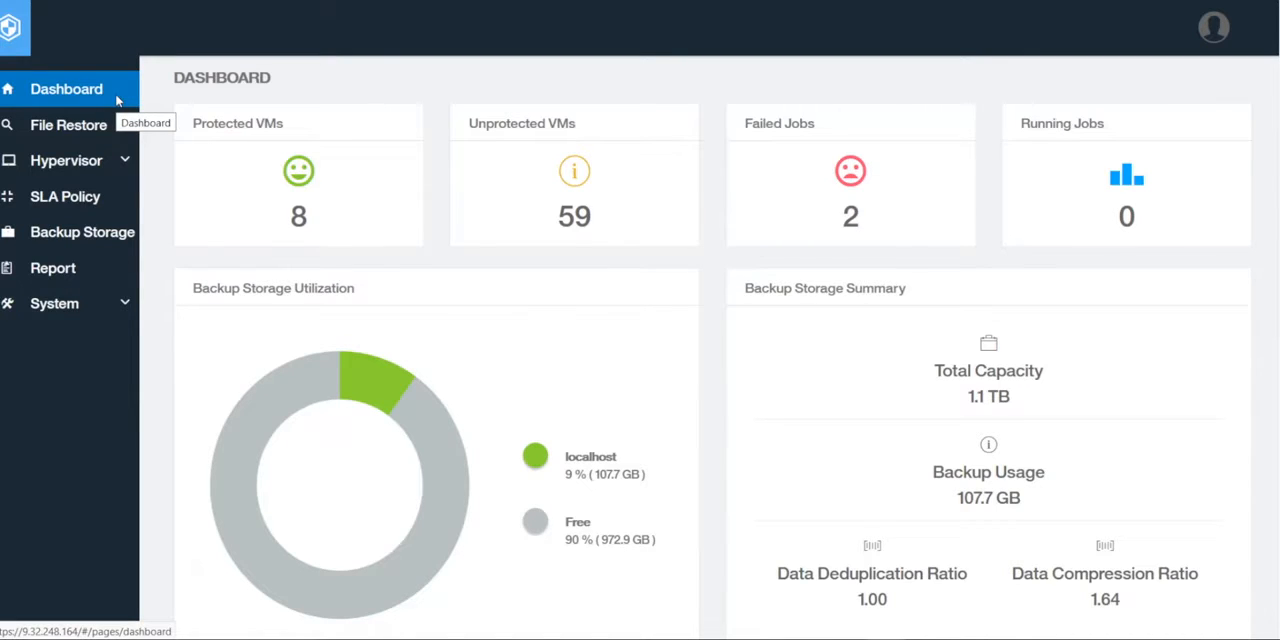
Run the vSnap Storage Utilization report from the Backup Storage Utilization category and review its output
click(70, 272)
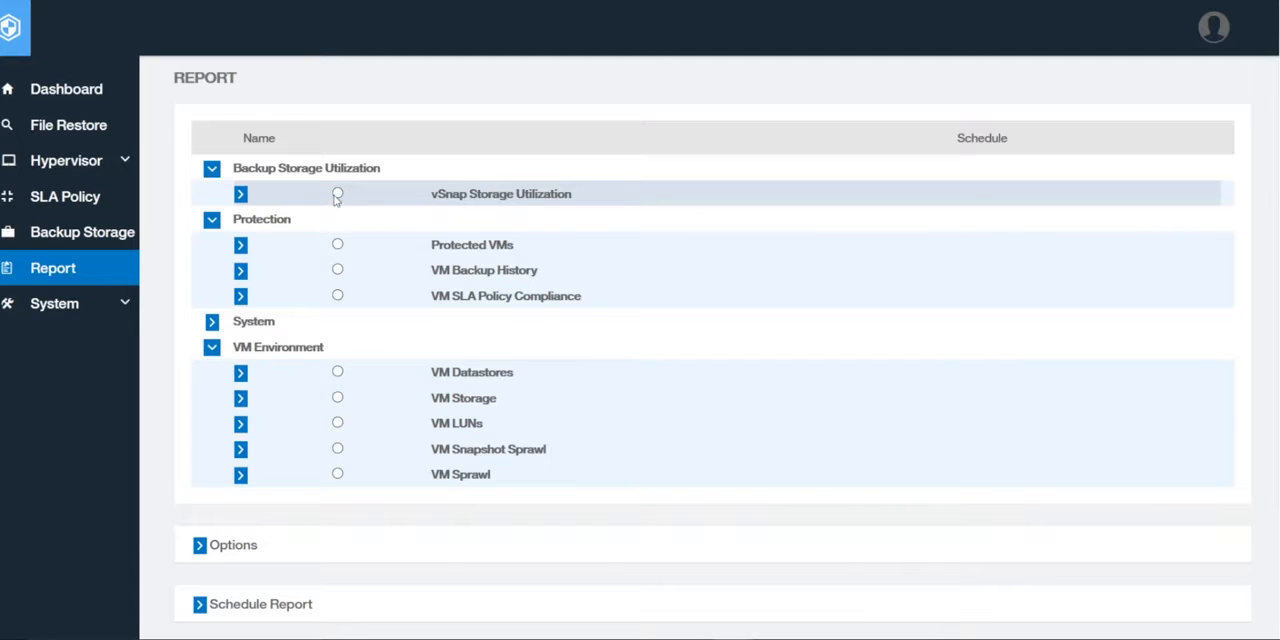
click(337, 195)
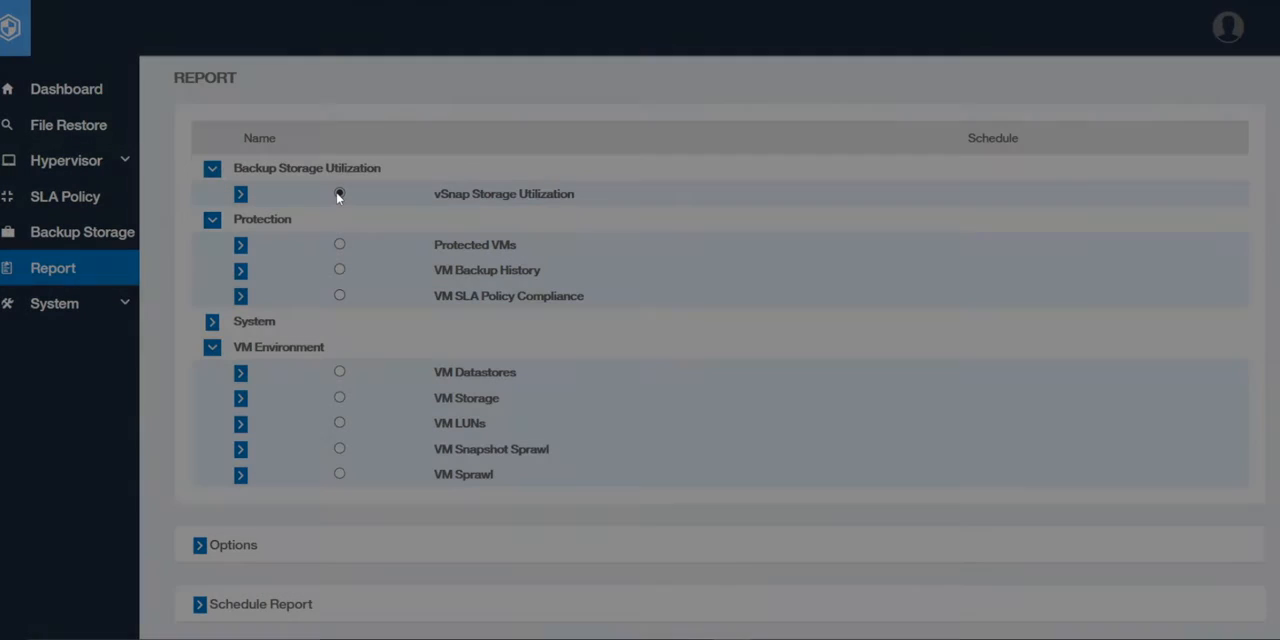
scroll(705, 380, down, 2)
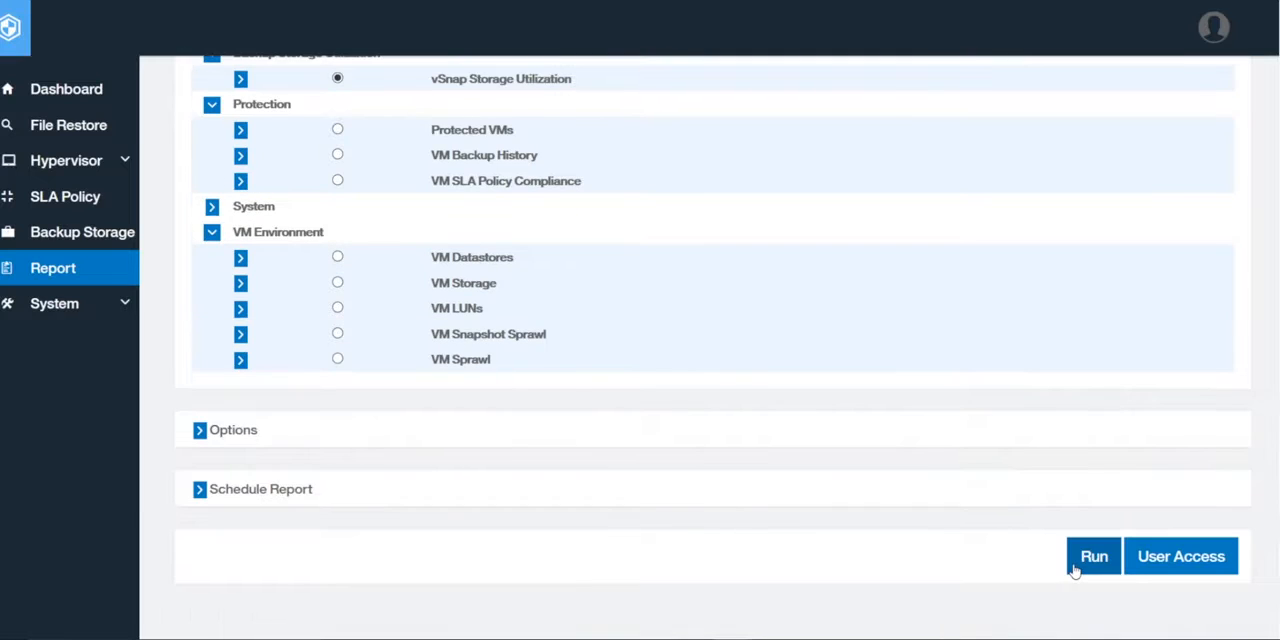
click(1074, 566)
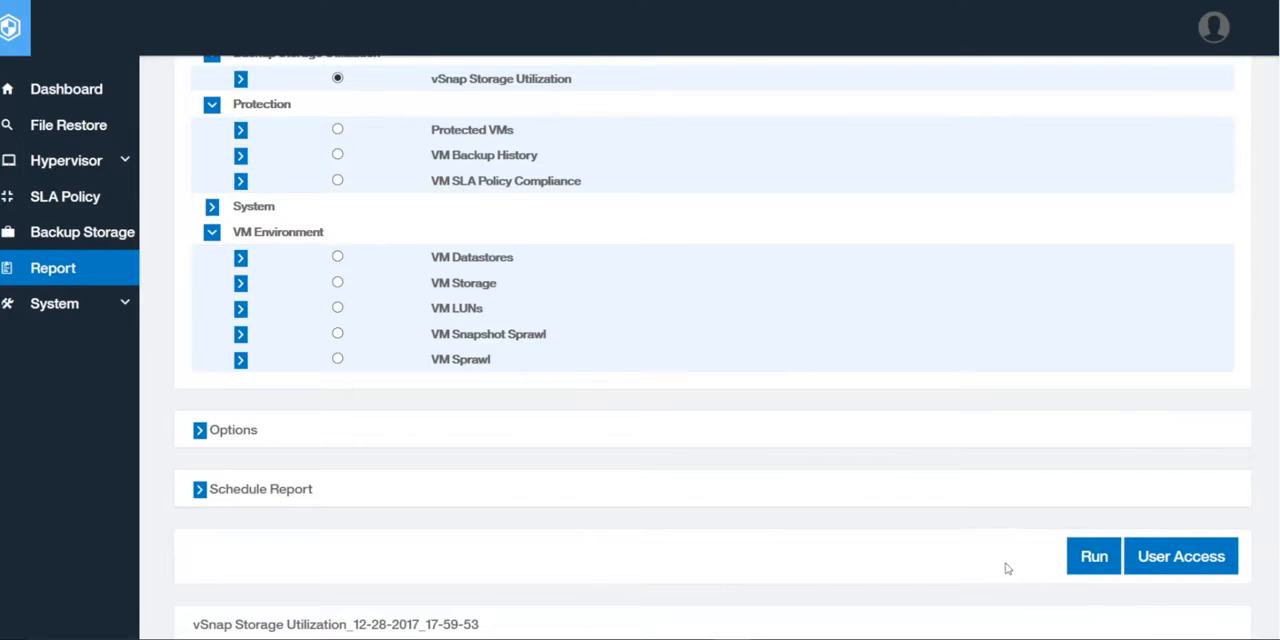
scroll(826, 543, down, 10)
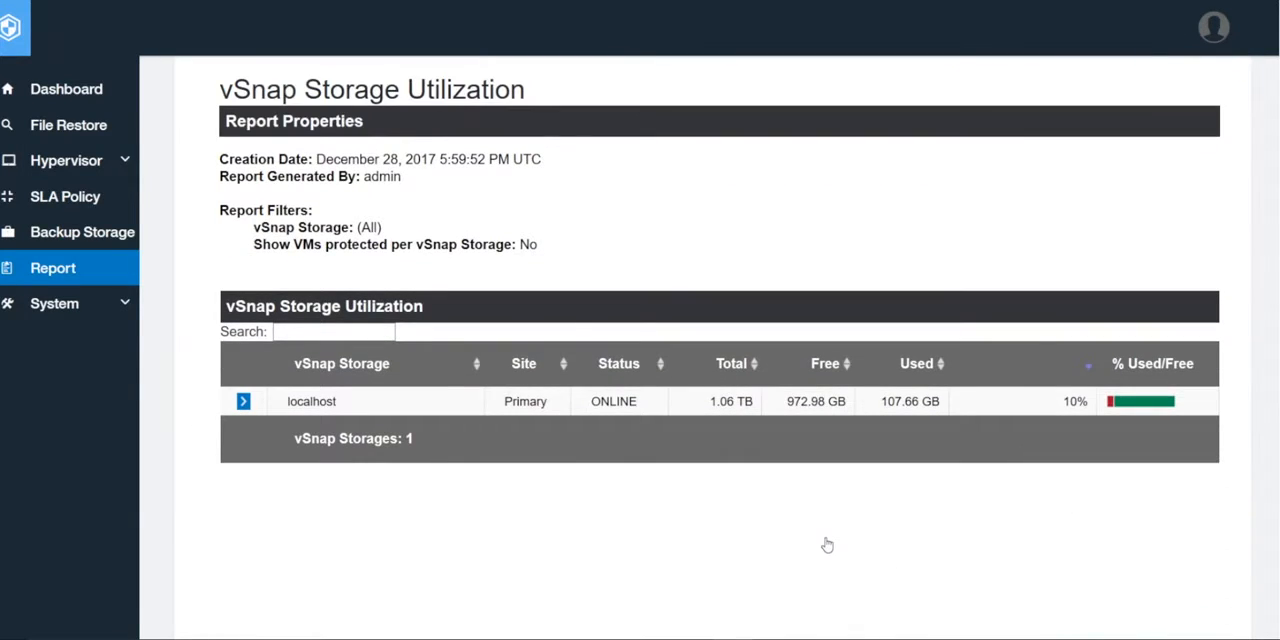
Download the storage utilization report in HTML format, saving it as vSnap_Storage_Utilization2 in the VM SLA Policy Compliance folder
scroll(826, 545, up, 2)
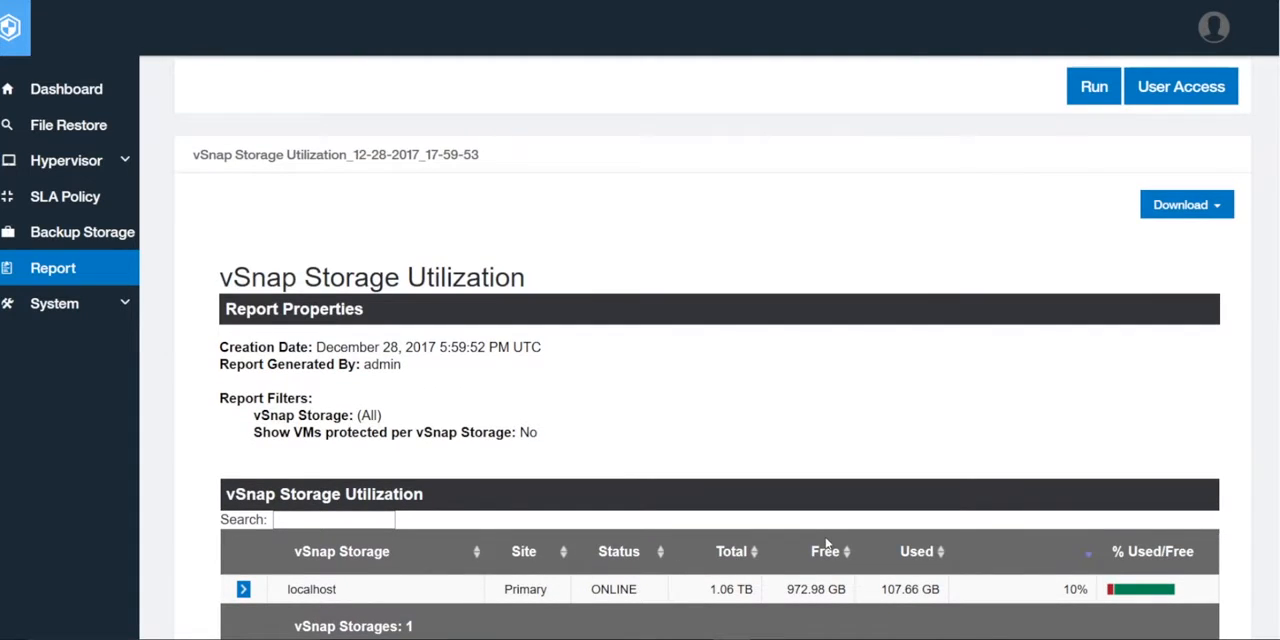
click(1213, 216)
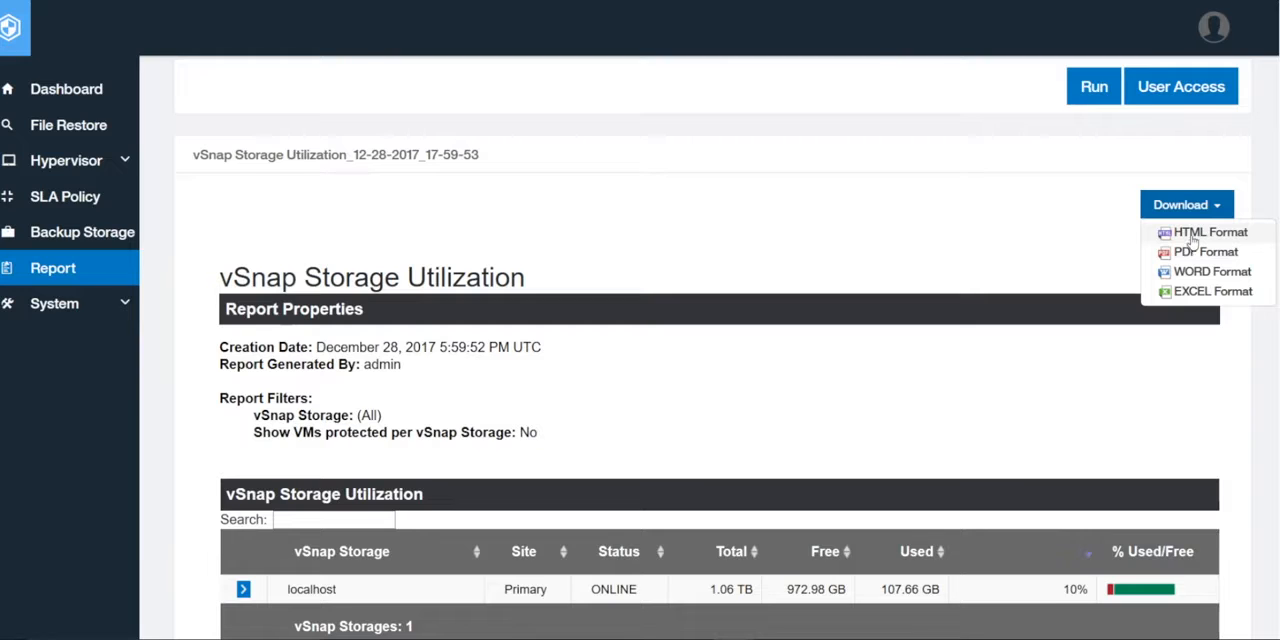
click(1192, 240)
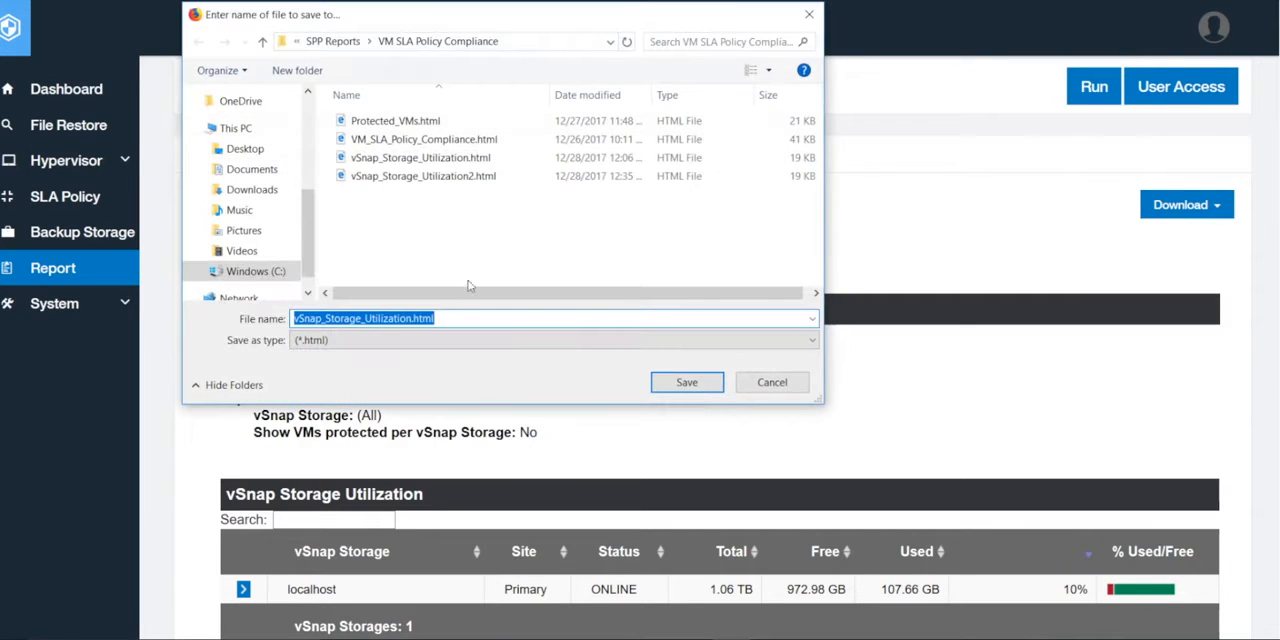
click(468, 317)
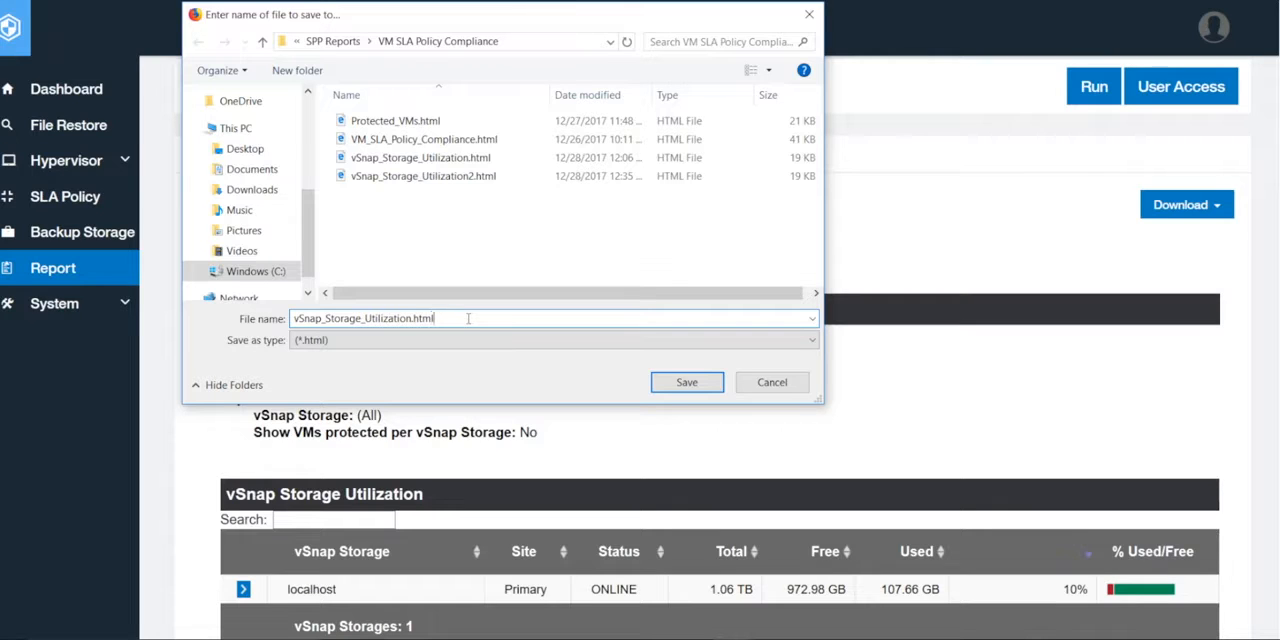
key(BackSpace)
key(BackSpace)
key(BackSpace)
key(BackSpace)
key(BackSpace)
text(2)
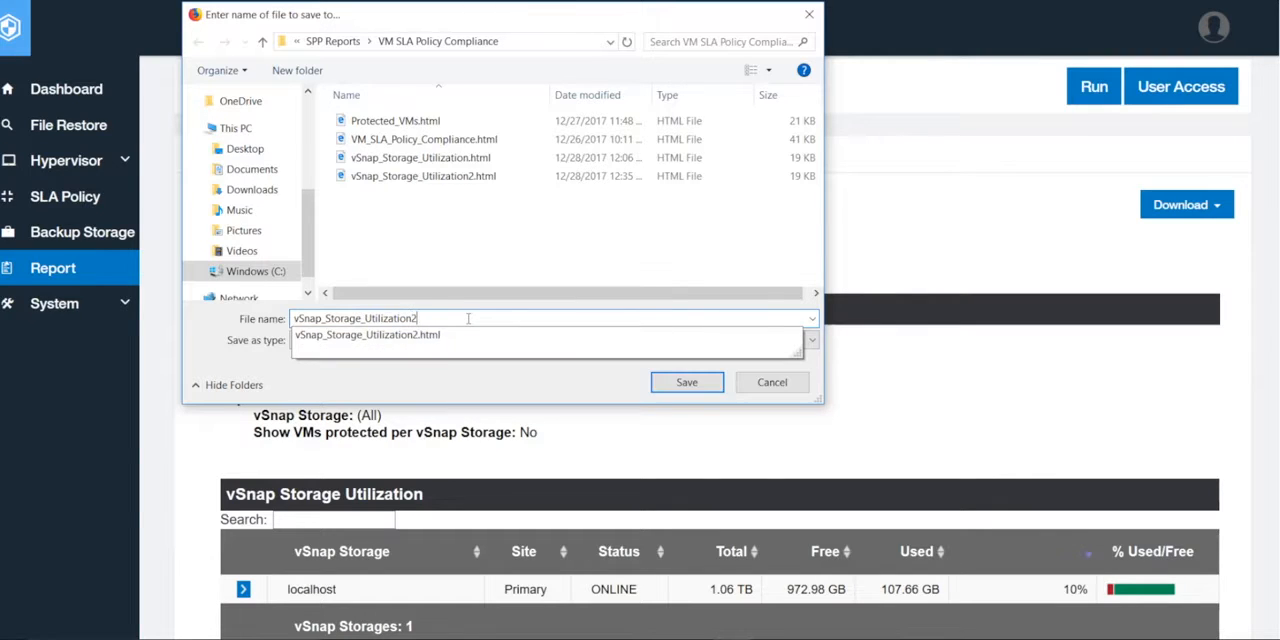
click(677, 390)
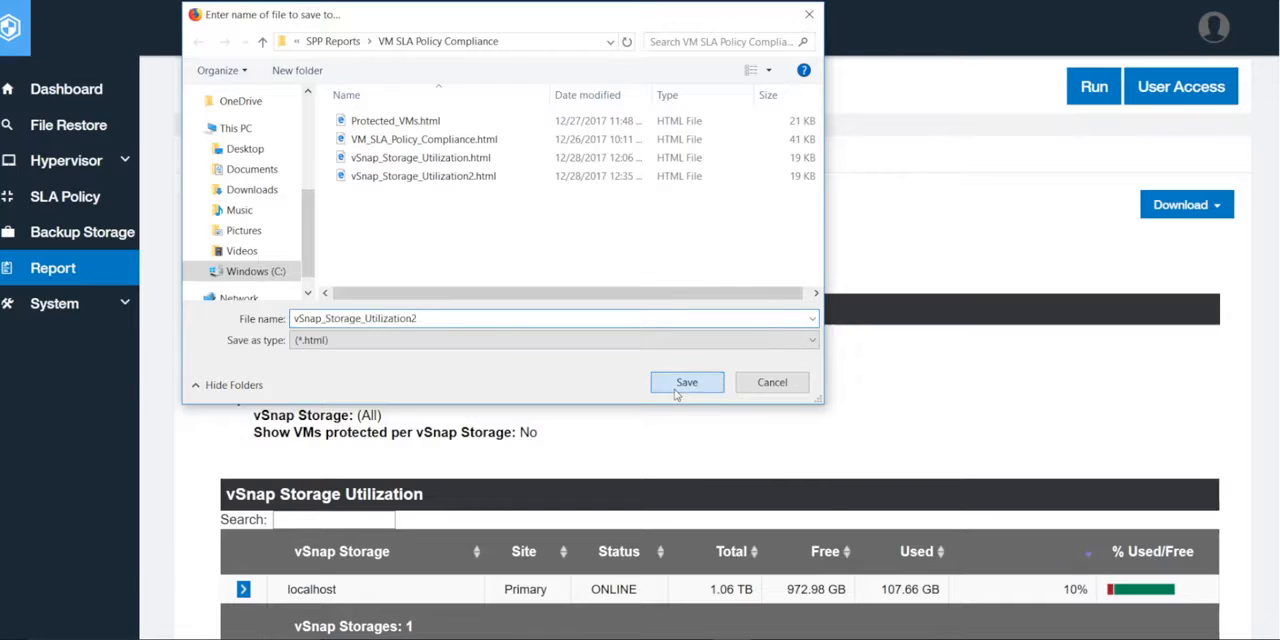
click(682, 300)
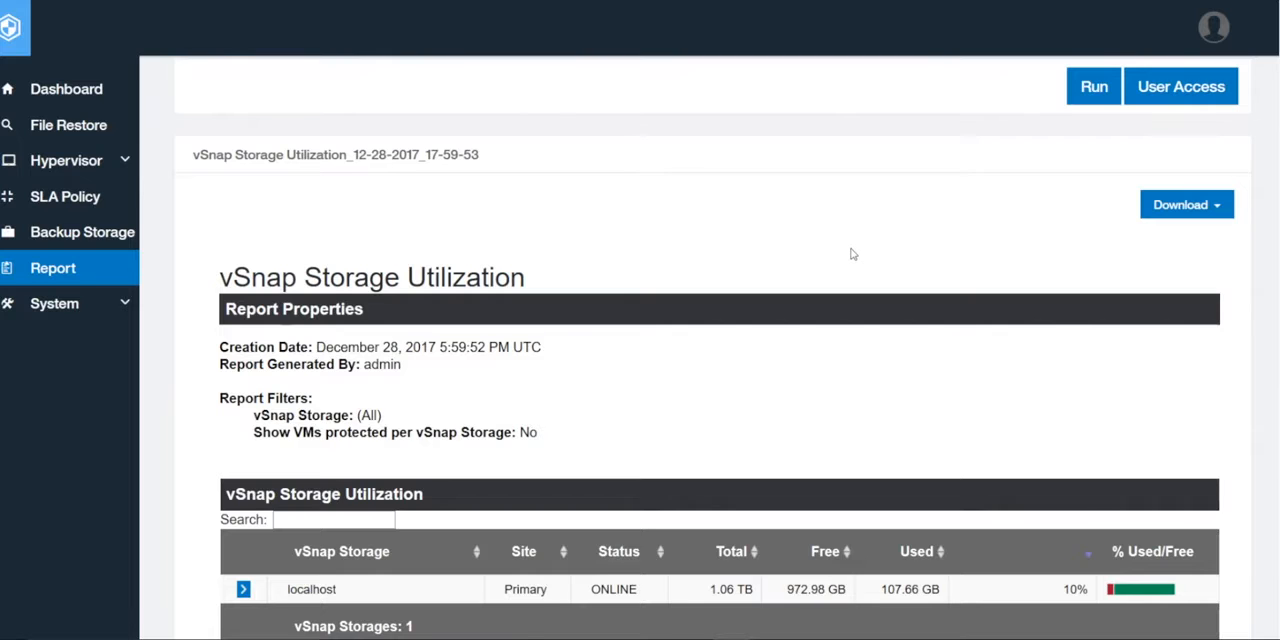
Select the Protected VMs report in the Protection category
scroll(852, 254, up, 5)
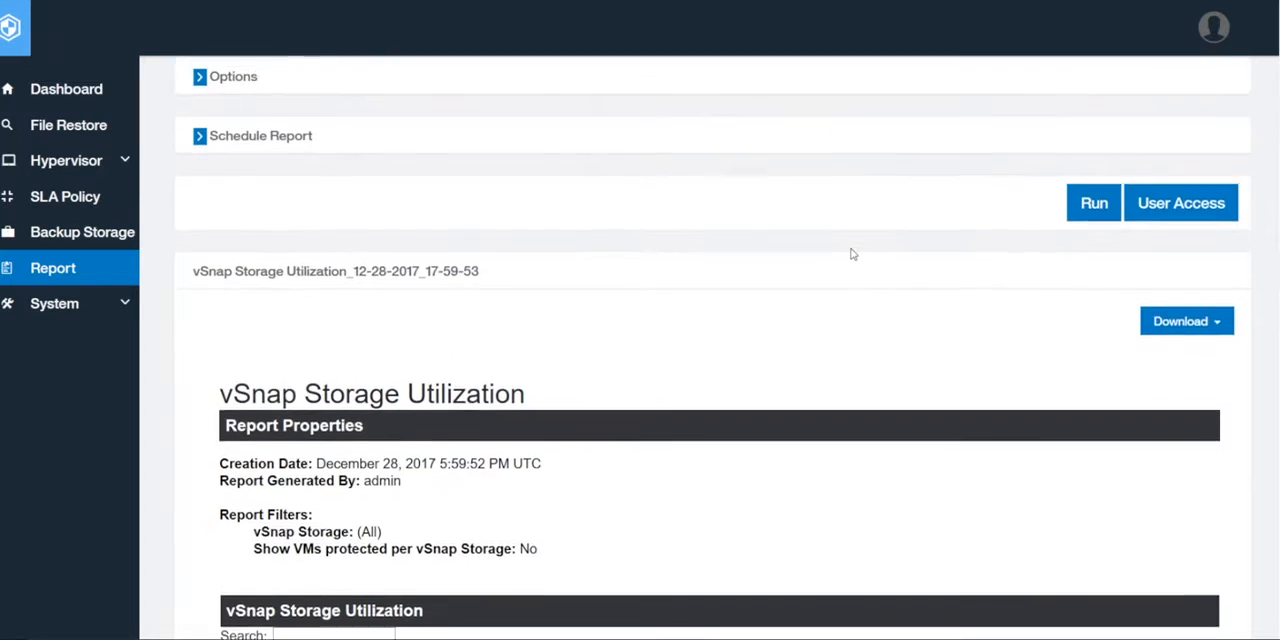
scroll(852, 254, up, 3)
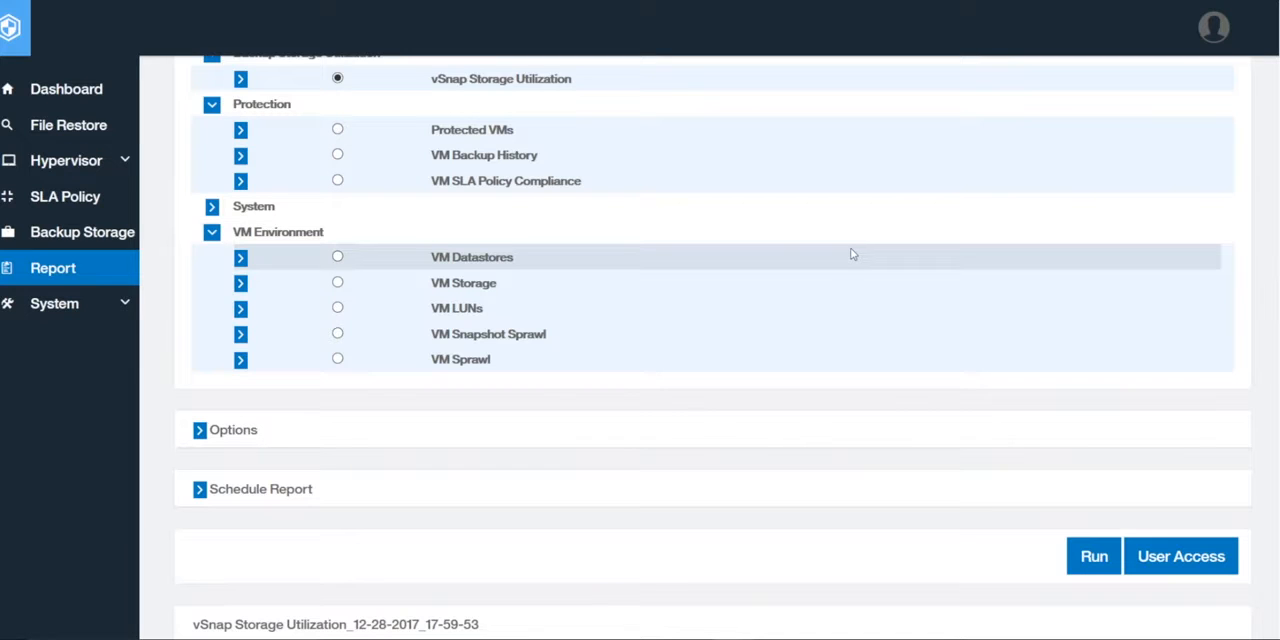
scroll(852, 254, down, 3)
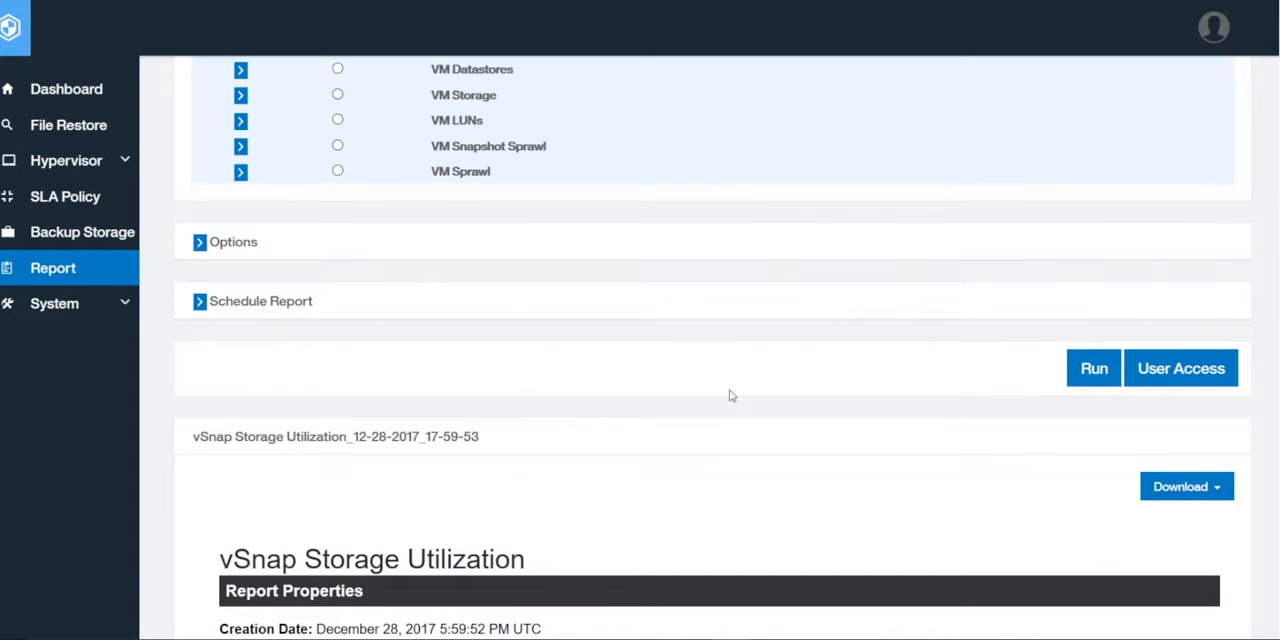
scroll(730, 396, up, 3)
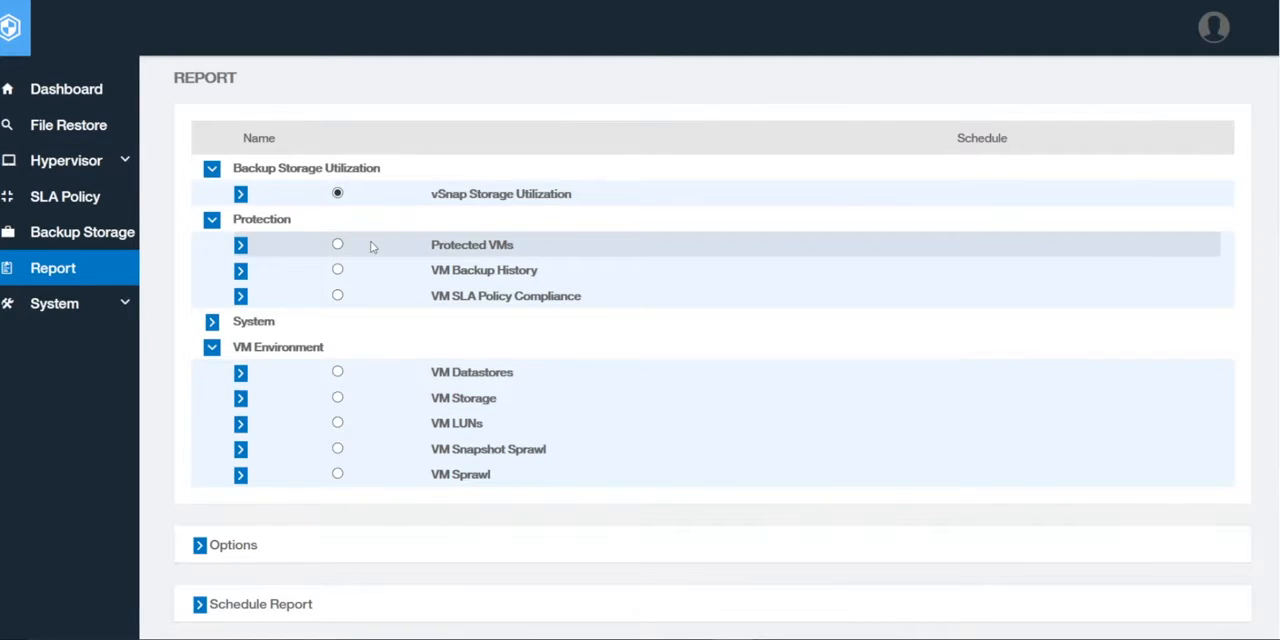
click(337, 245)
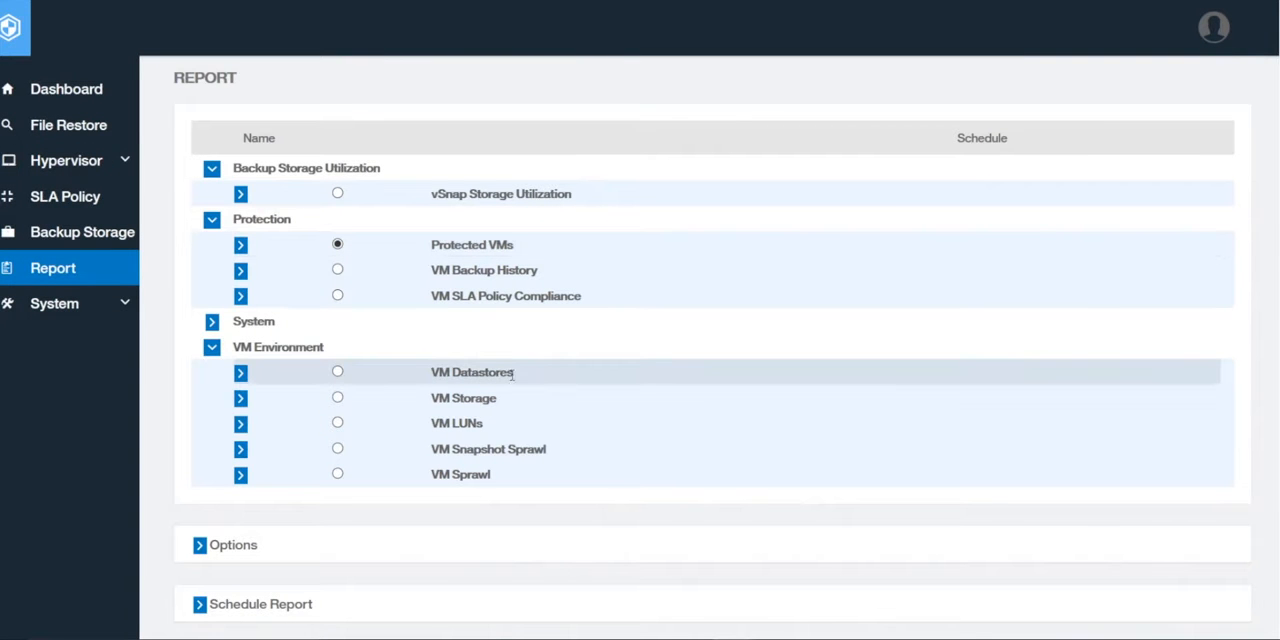
scroll(510, 376, down, 3)
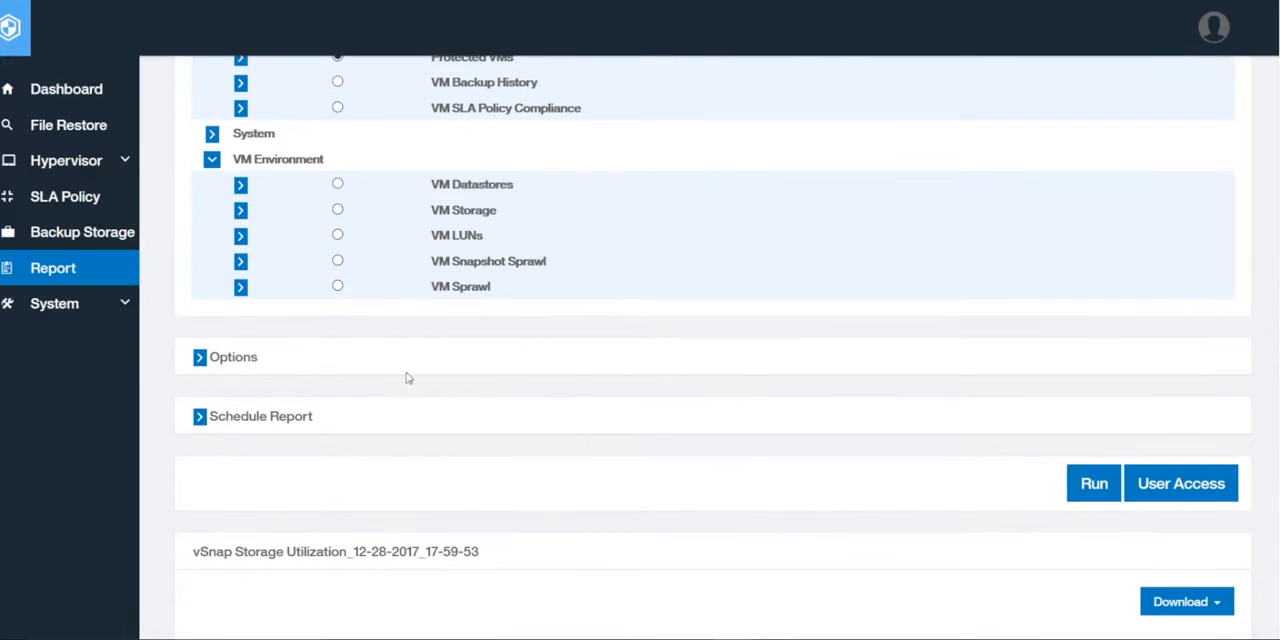
In the Protected VMs report options, set the hypervisor type to VMware and the hypervisor to xiv185.swg.usma.ibm.com
click(200, 358)
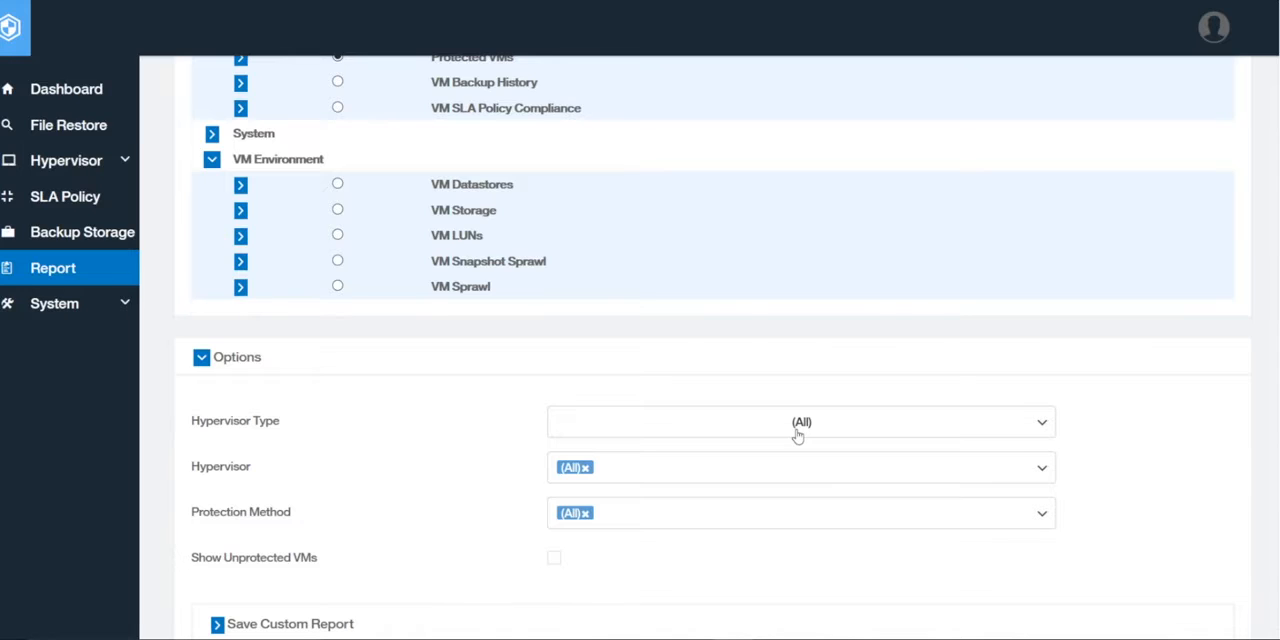
click(905, 436)
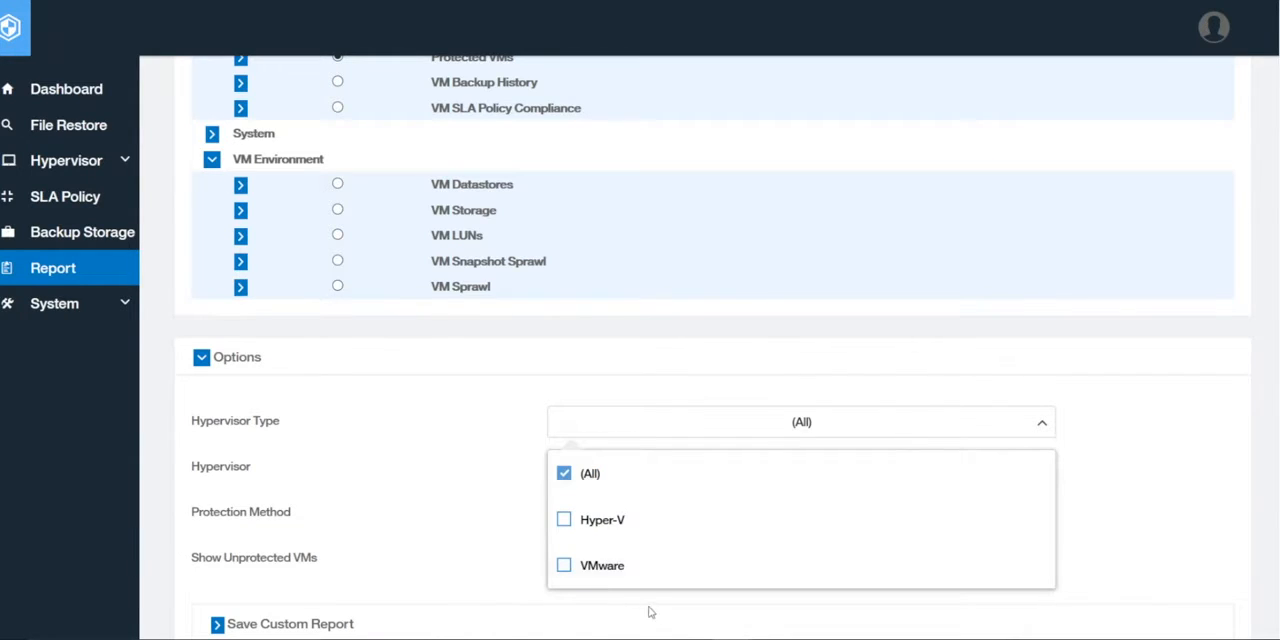
click(564, 566)
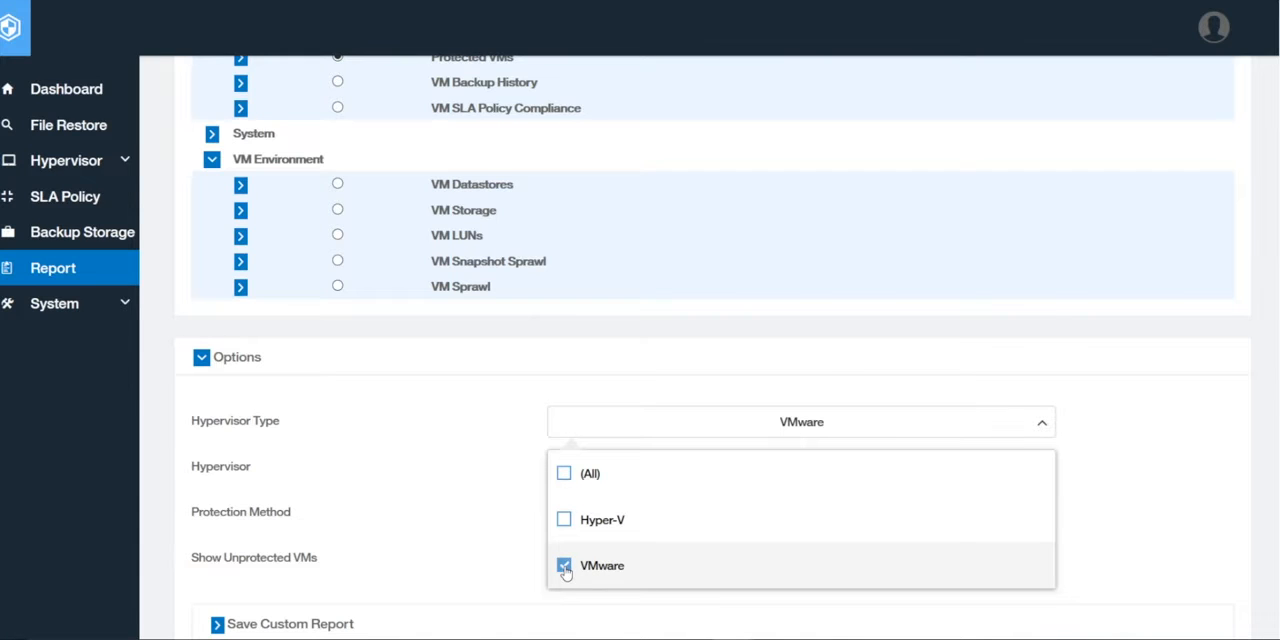
click(491, 552)
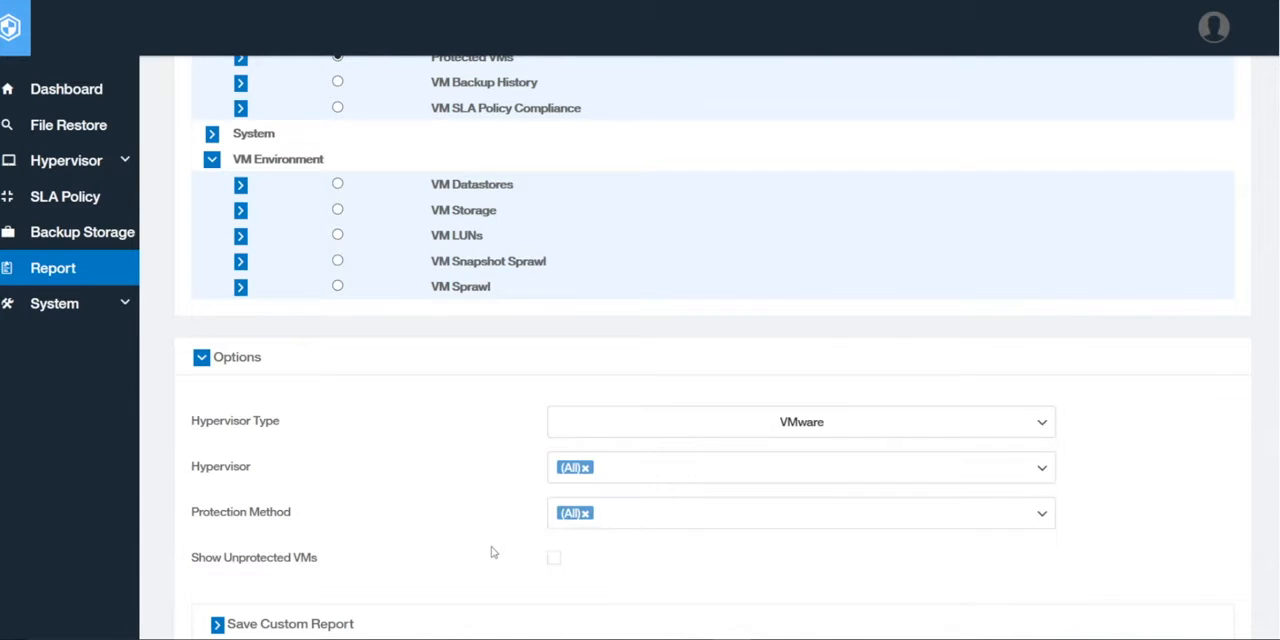
click(646, 480)
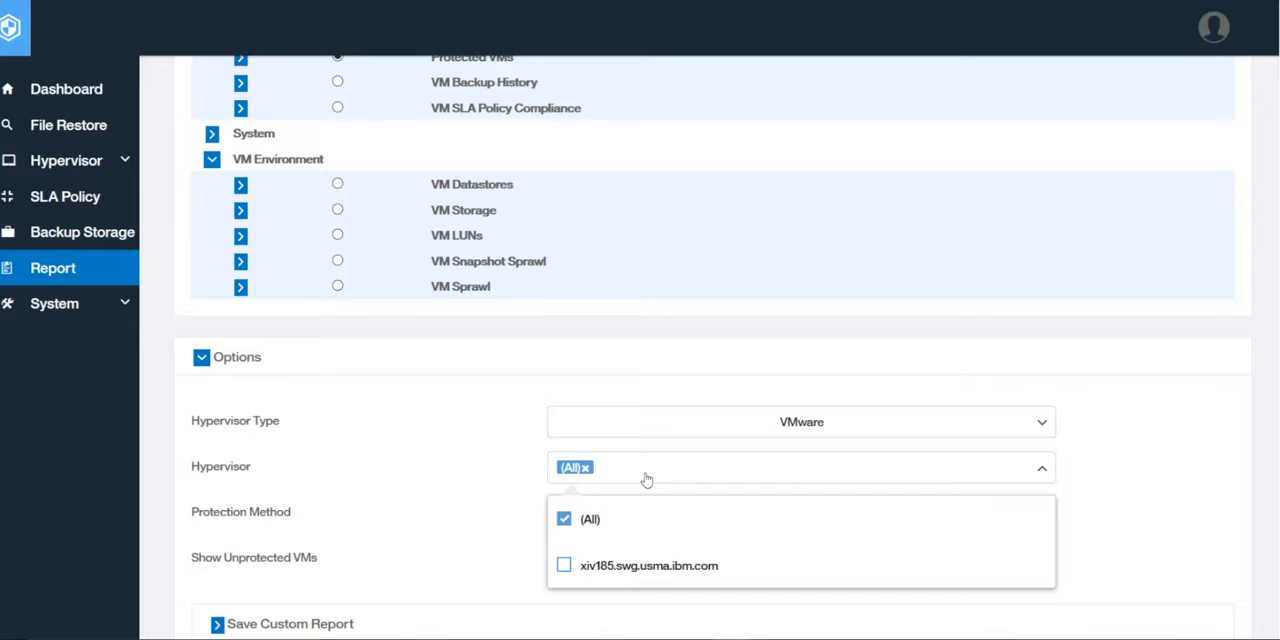
click(565, 567)
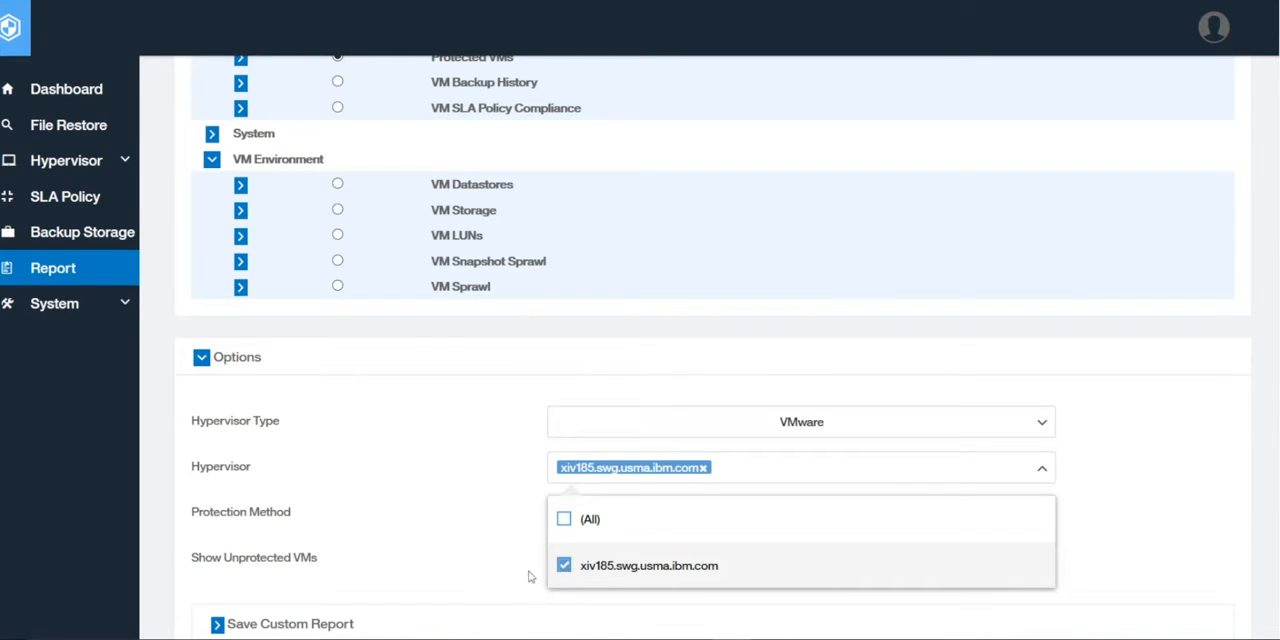
click(514, 568)
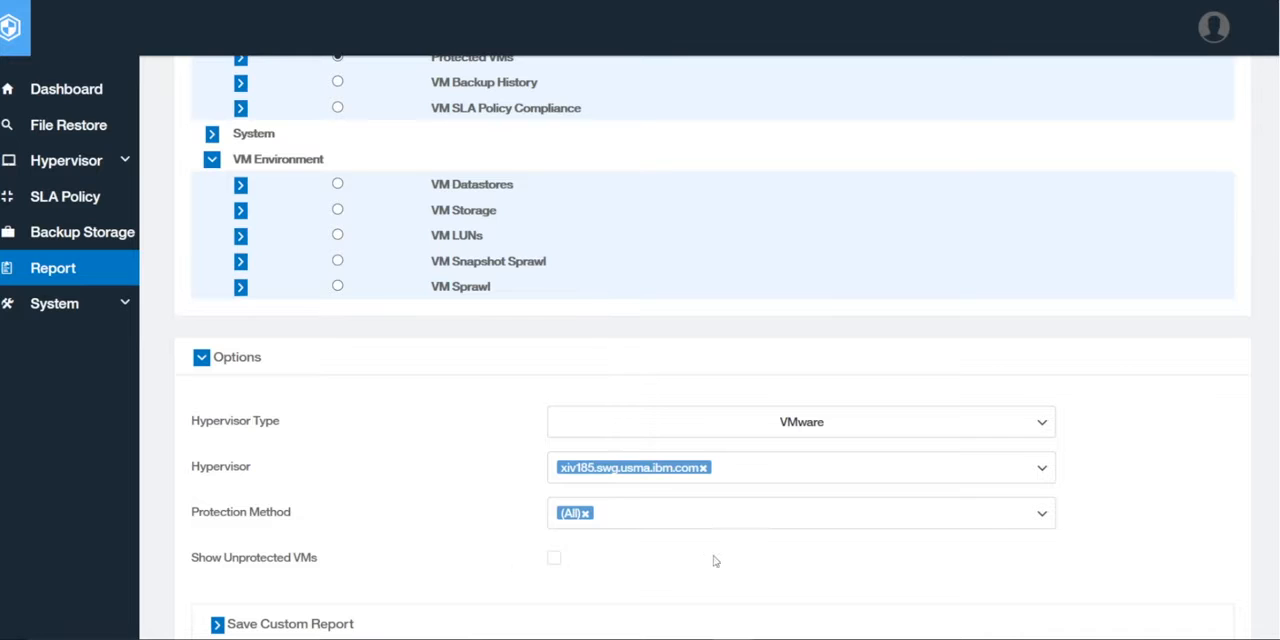
Set the report's protection method filter to vSnap only
scroll(686, 560, down, 3)
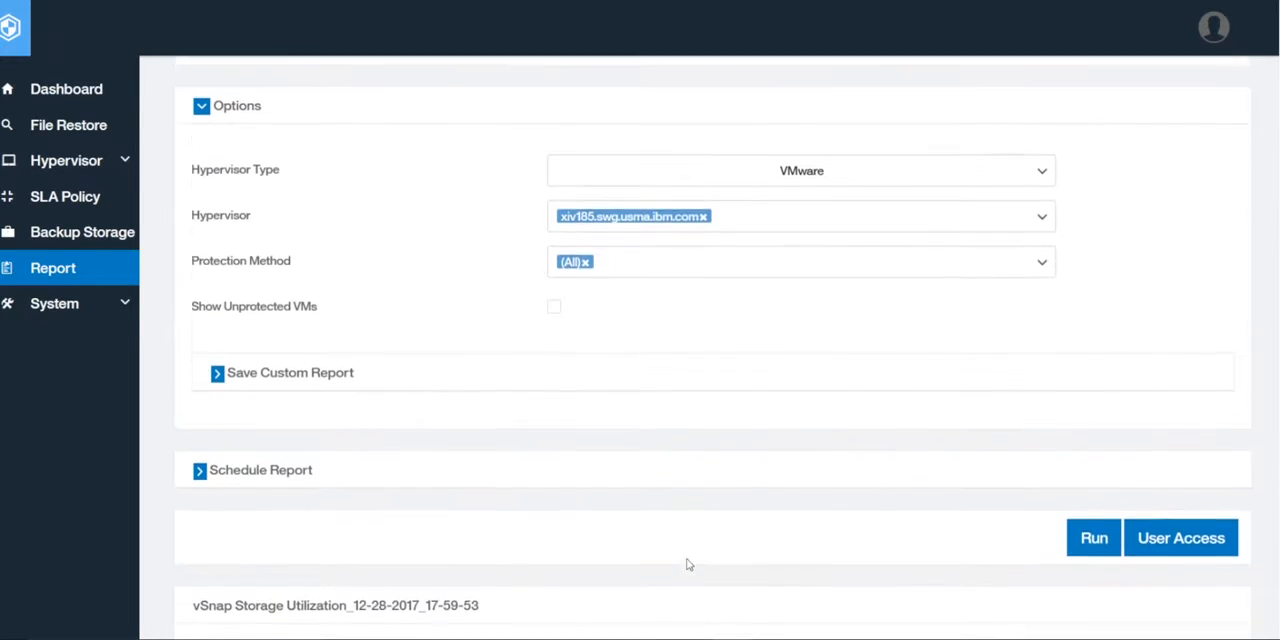
scroll(686, 565, up, 1)
click(683, 334)
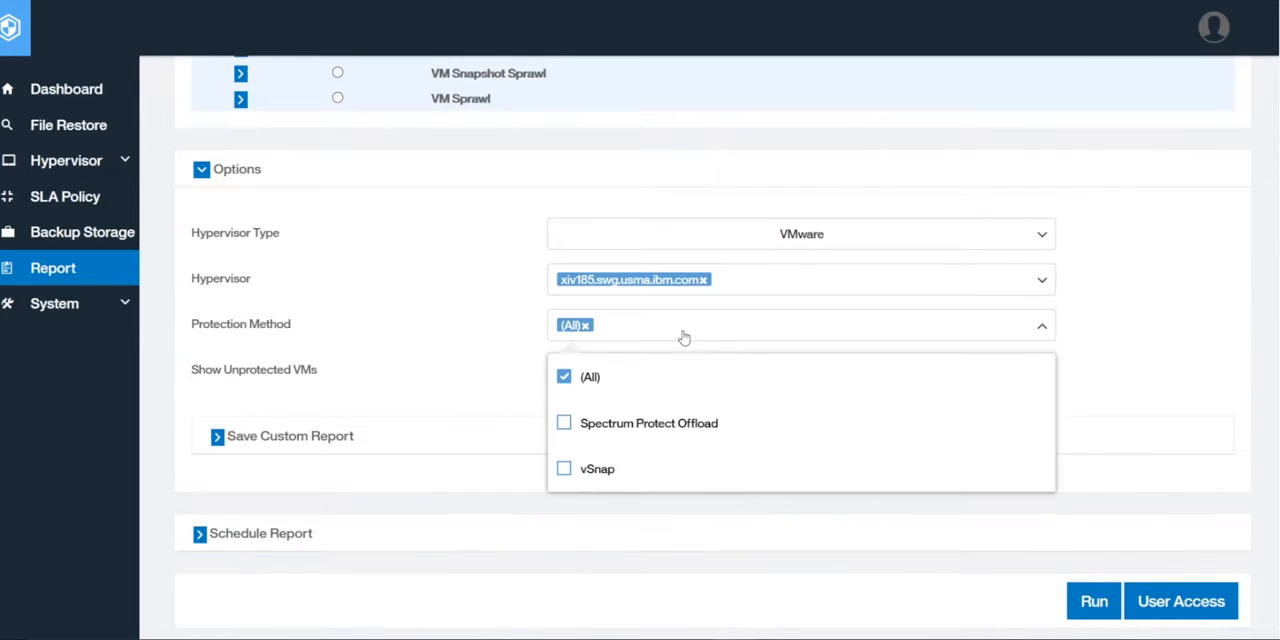
click(565, 470)
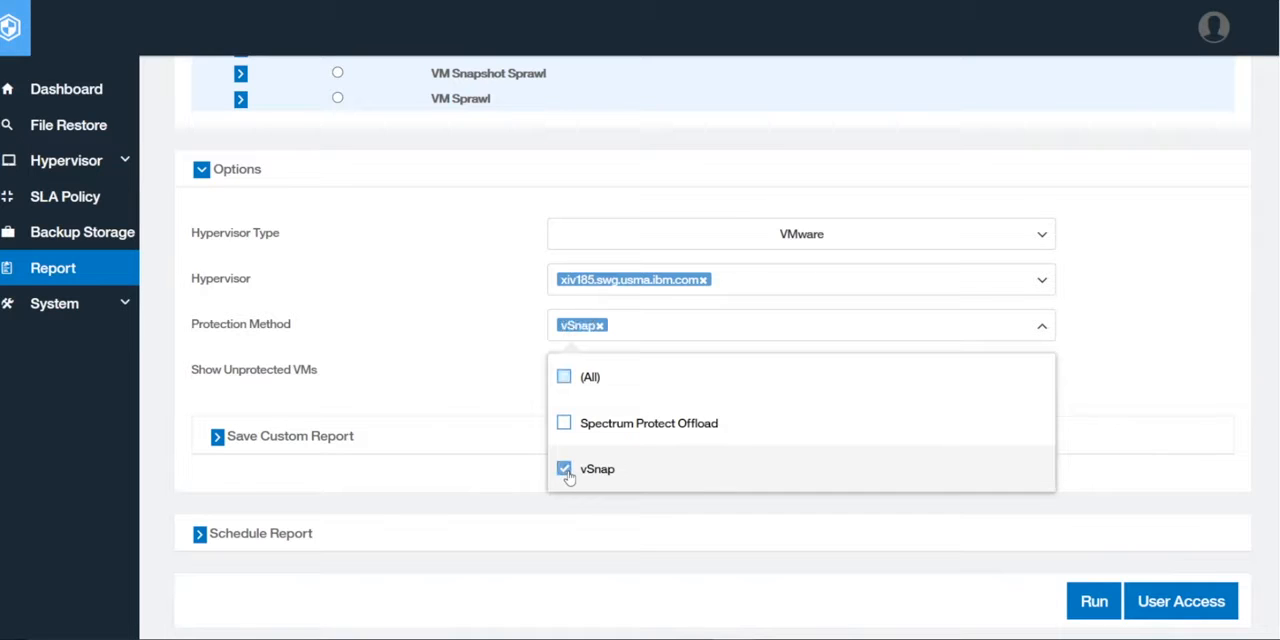
click(527, 380)
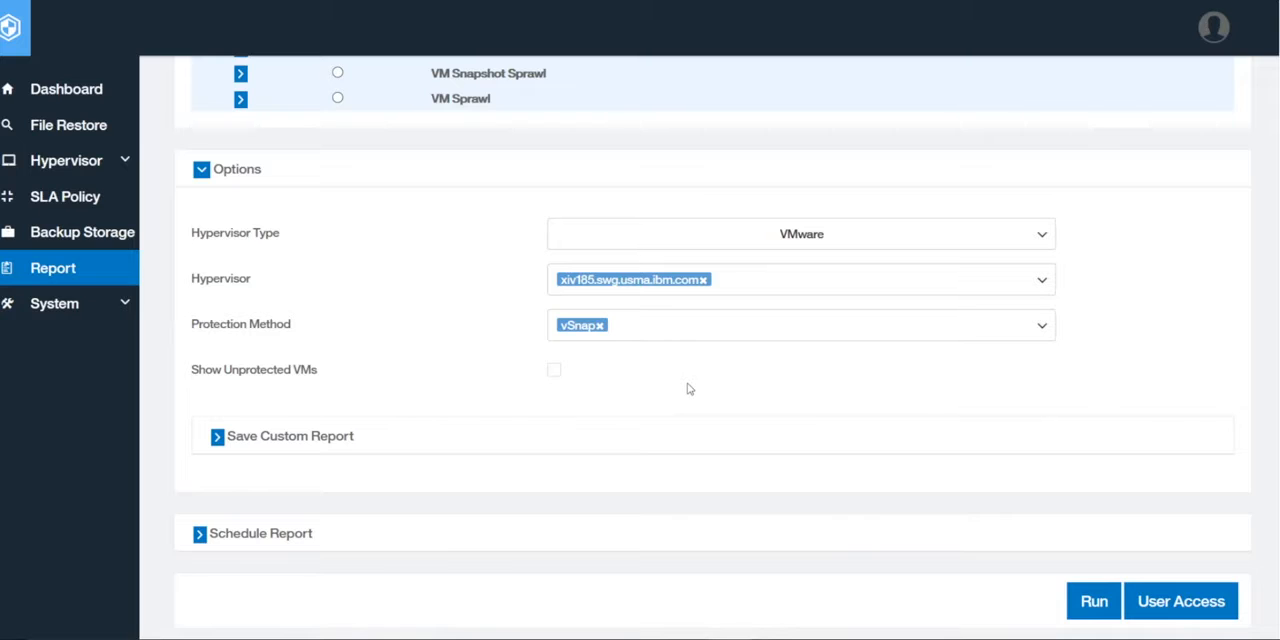
Run the filtered Protected VMs report and review its properties, summary view and VMware detail view
scroll(1149, 349, down, 3)
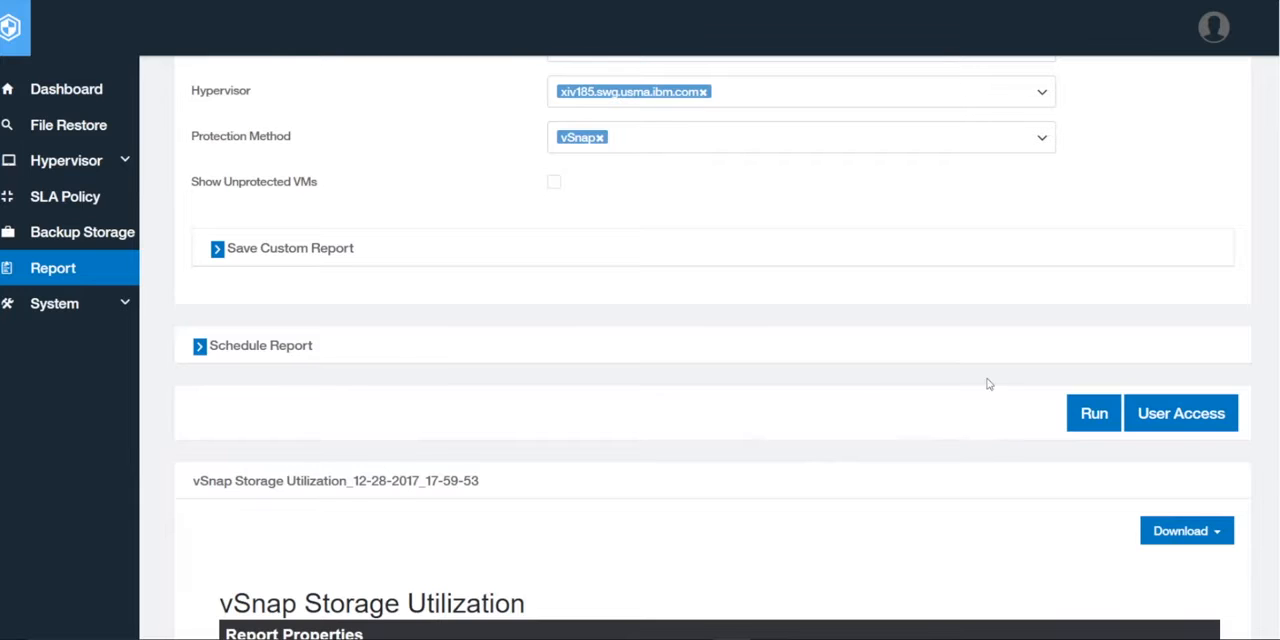
click(1085, 424)
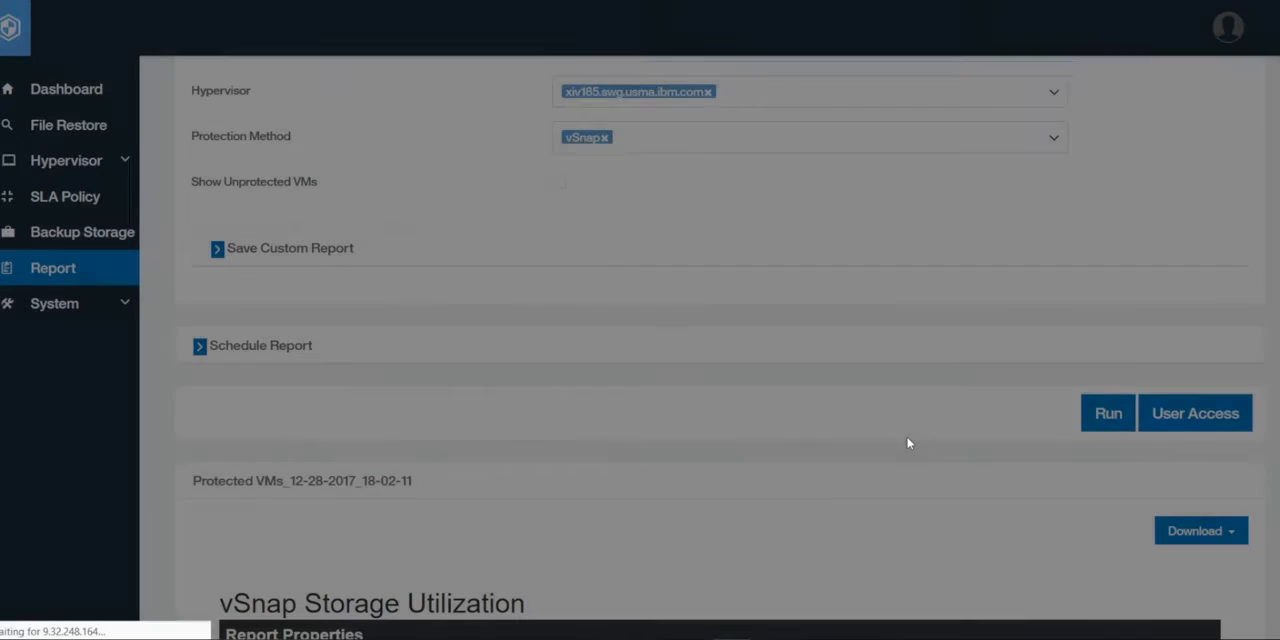
scroll(909, 443, down, 5)
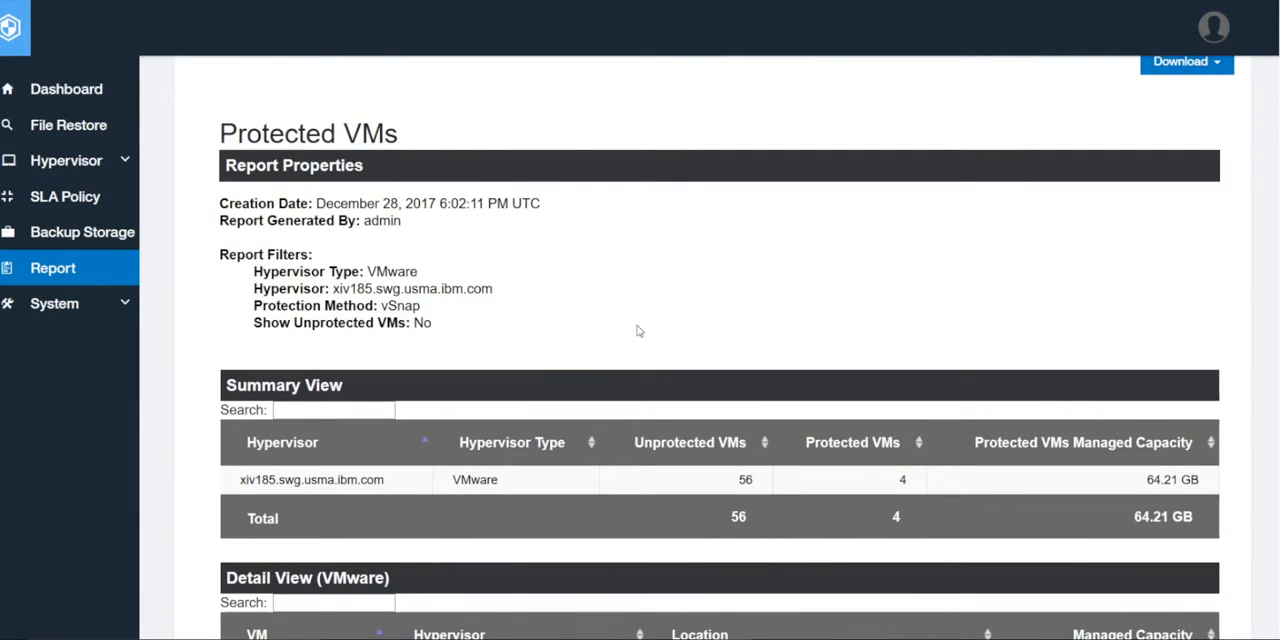
scroll(638, 330, down, 2)
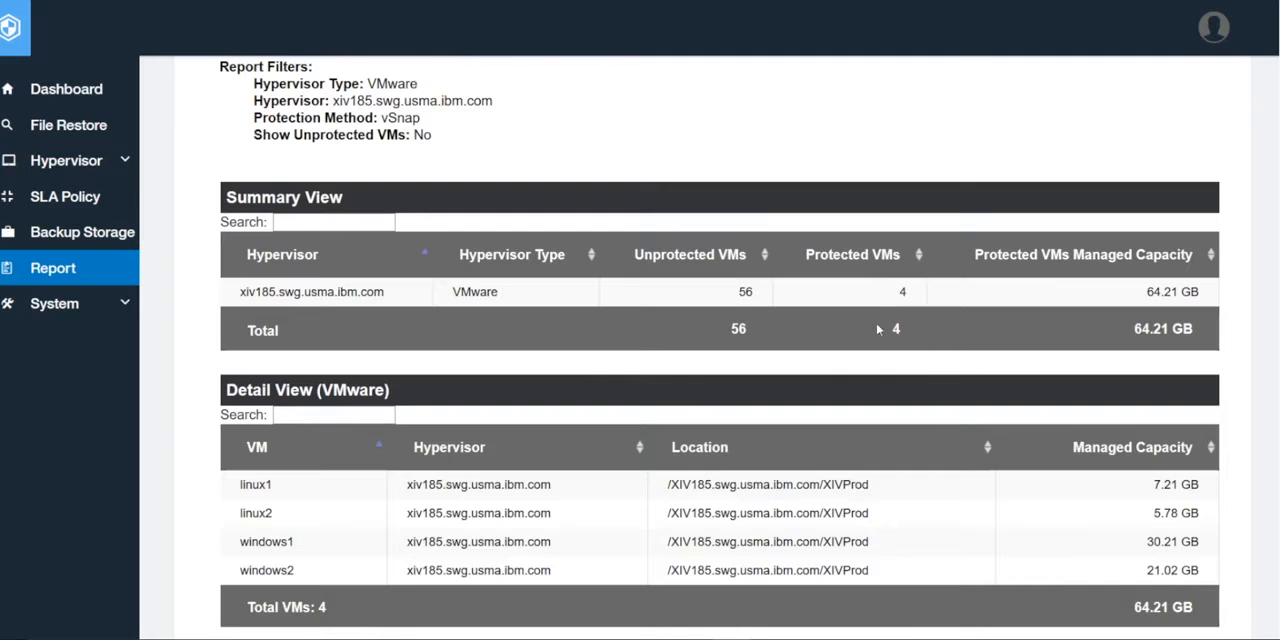
scroll(800, 466, down, 2)
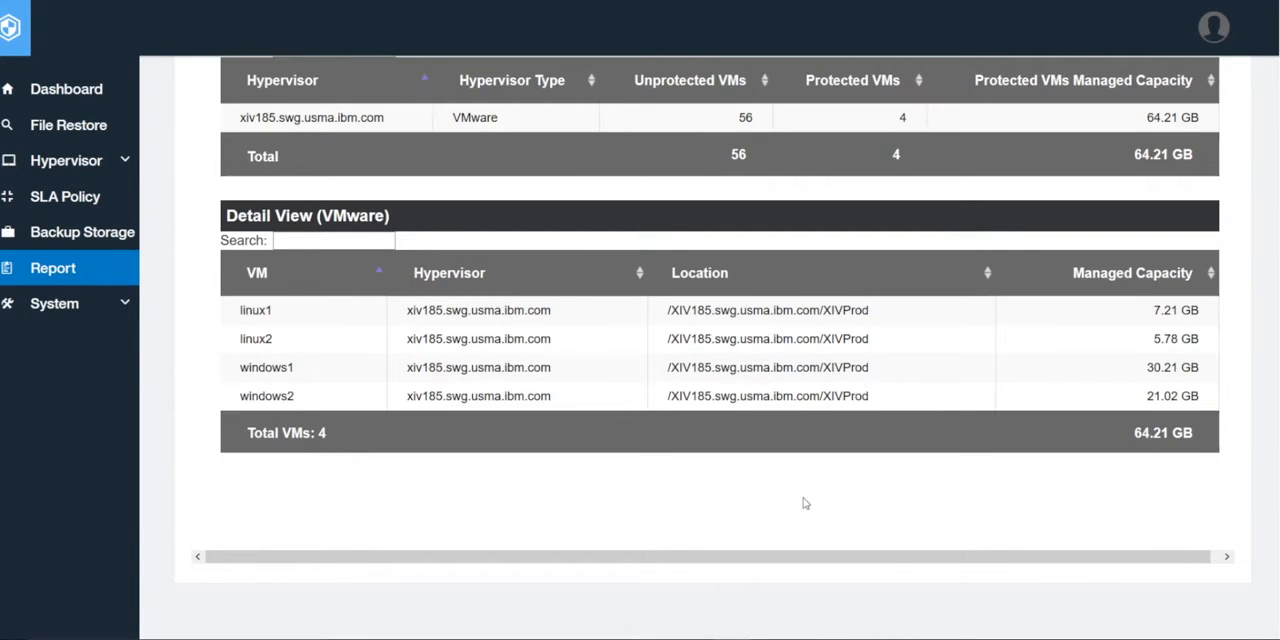
scroll(806, 504, up, 6)
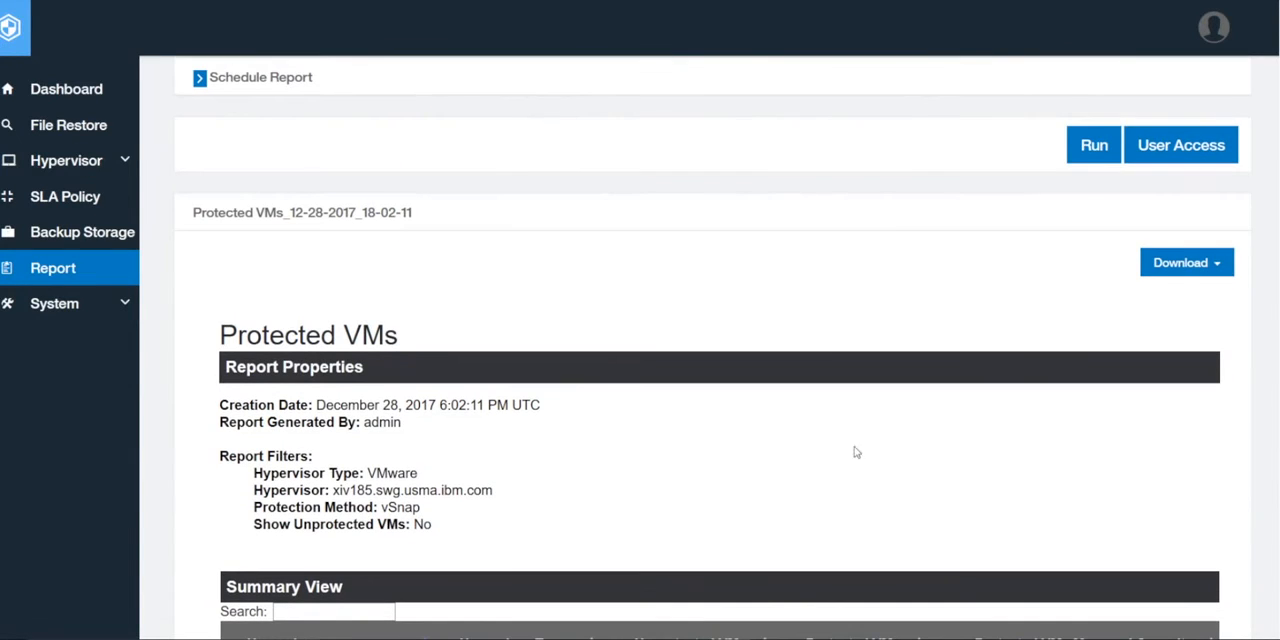
Download the Protected VMs report in PDF format as Protected_VMs.pdf in the VM SLA Policy Compliance folder, replacing the existing file
click(1204, 276)
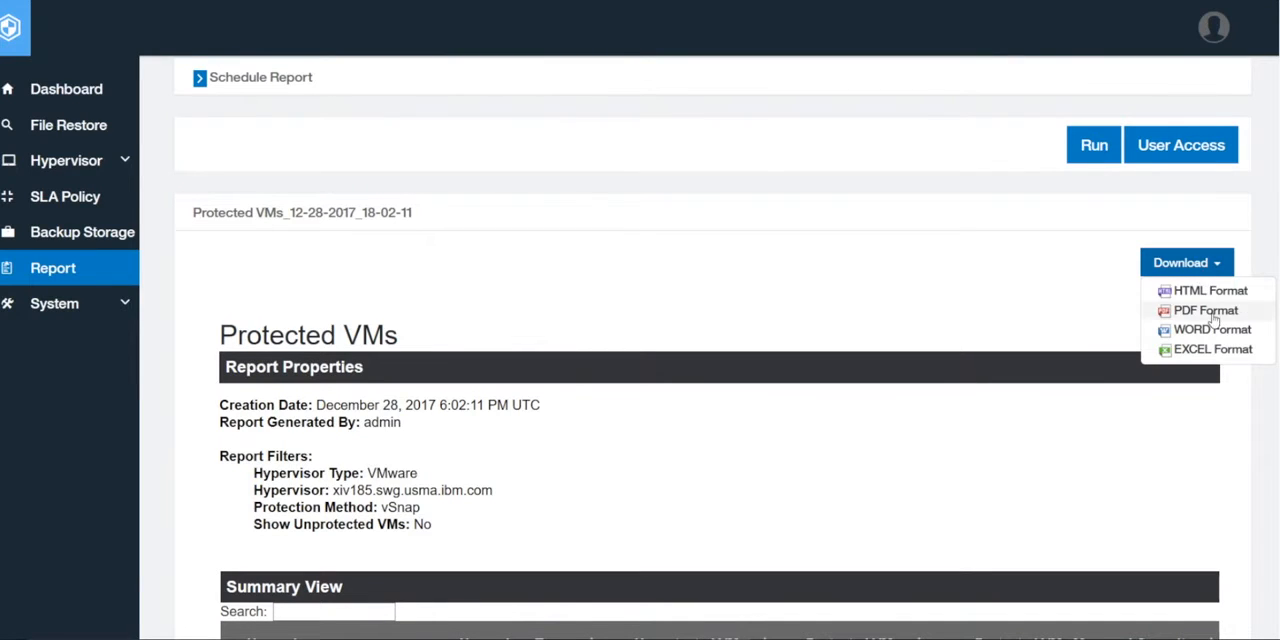
click(1208, 312)
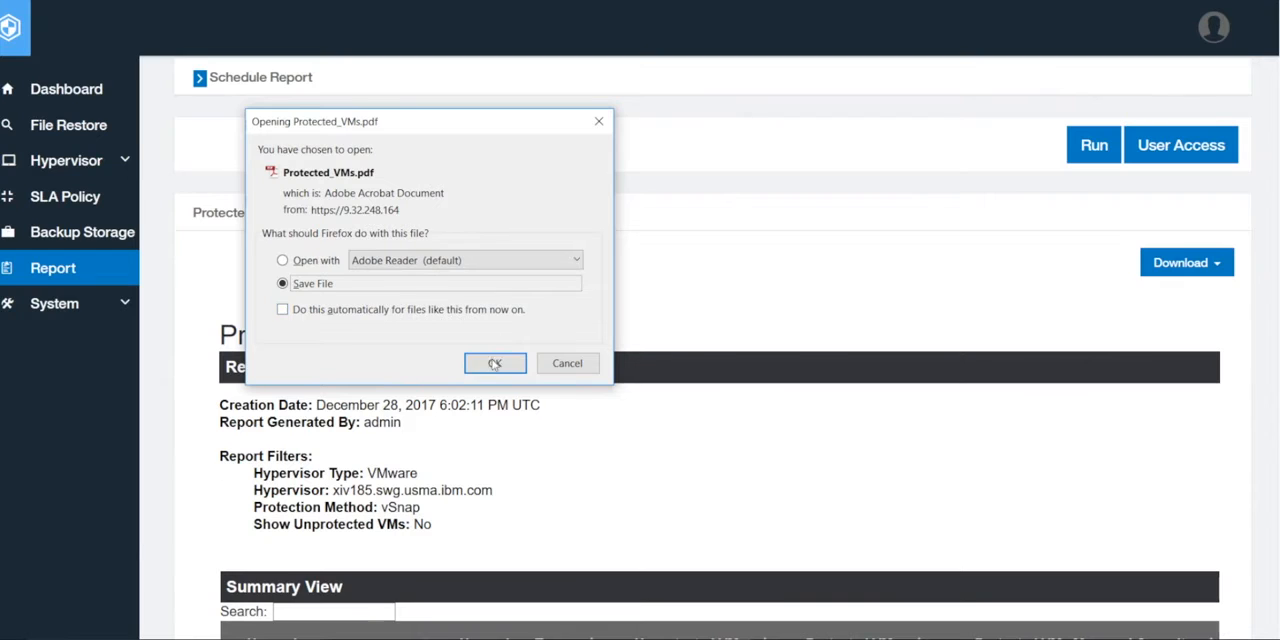
click(494, 363)
click(407, 318)
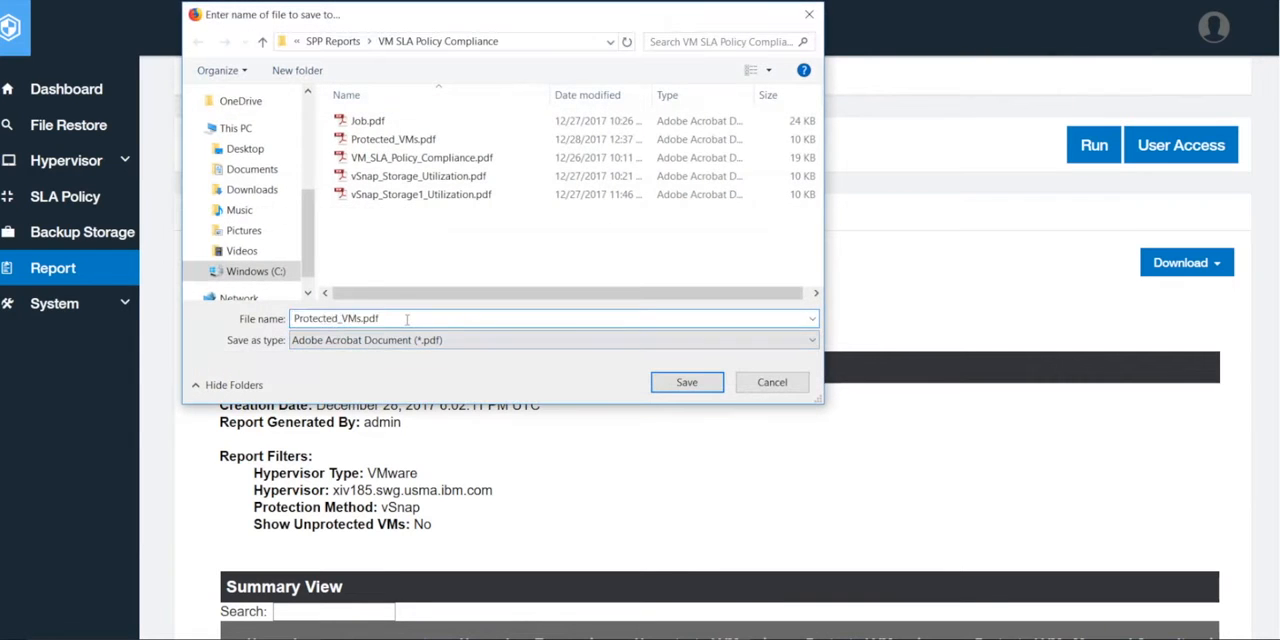
click(684, 382)
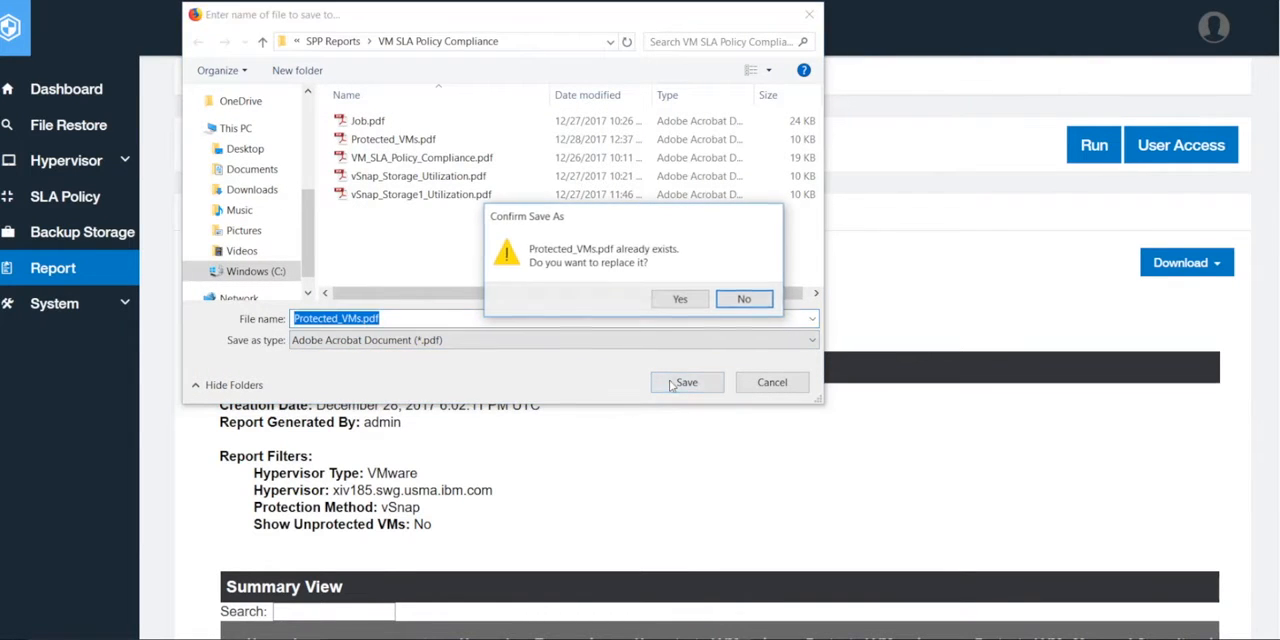
click(676, 299)
Open the custom report settings for the filtered Protected VMs report and enter the name "VM Report"
scroll(673, 307, up, 3)
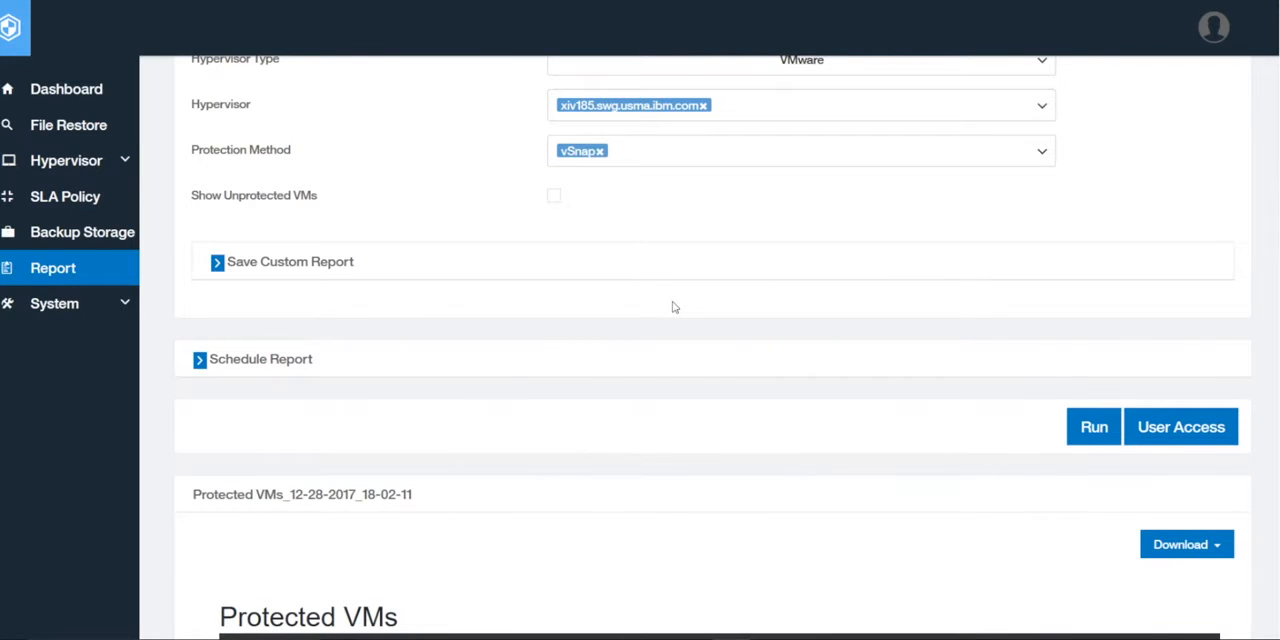
scroll(673, 307, up, 3)
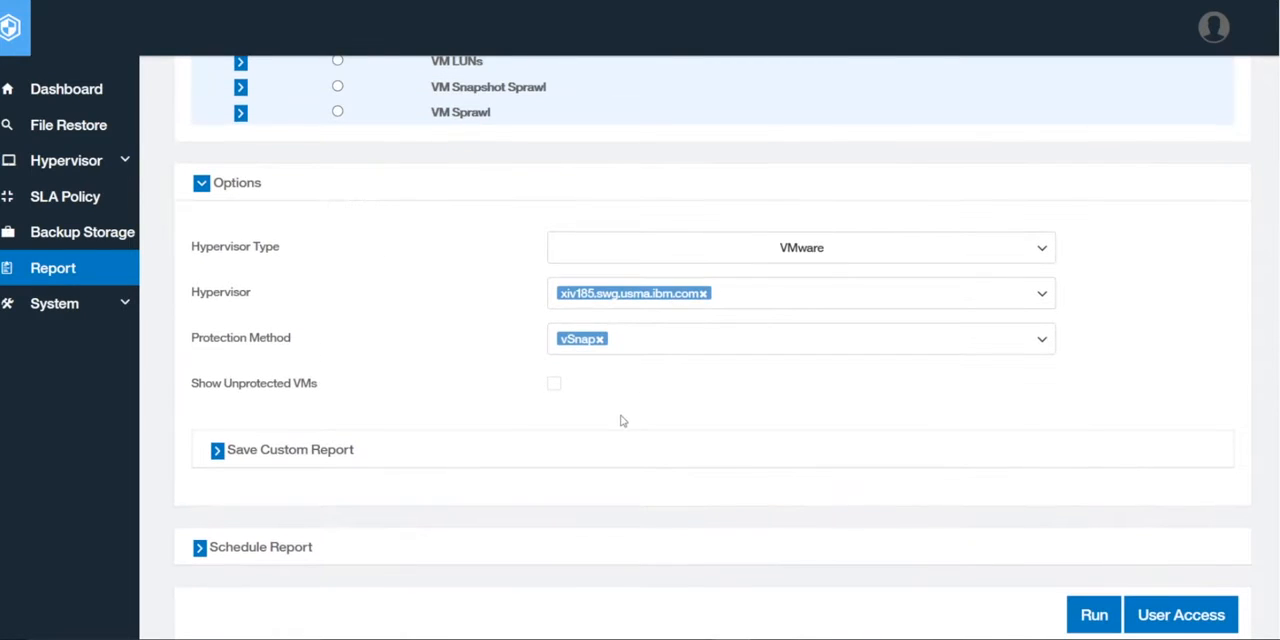
scroll(622, 420, up, 1)
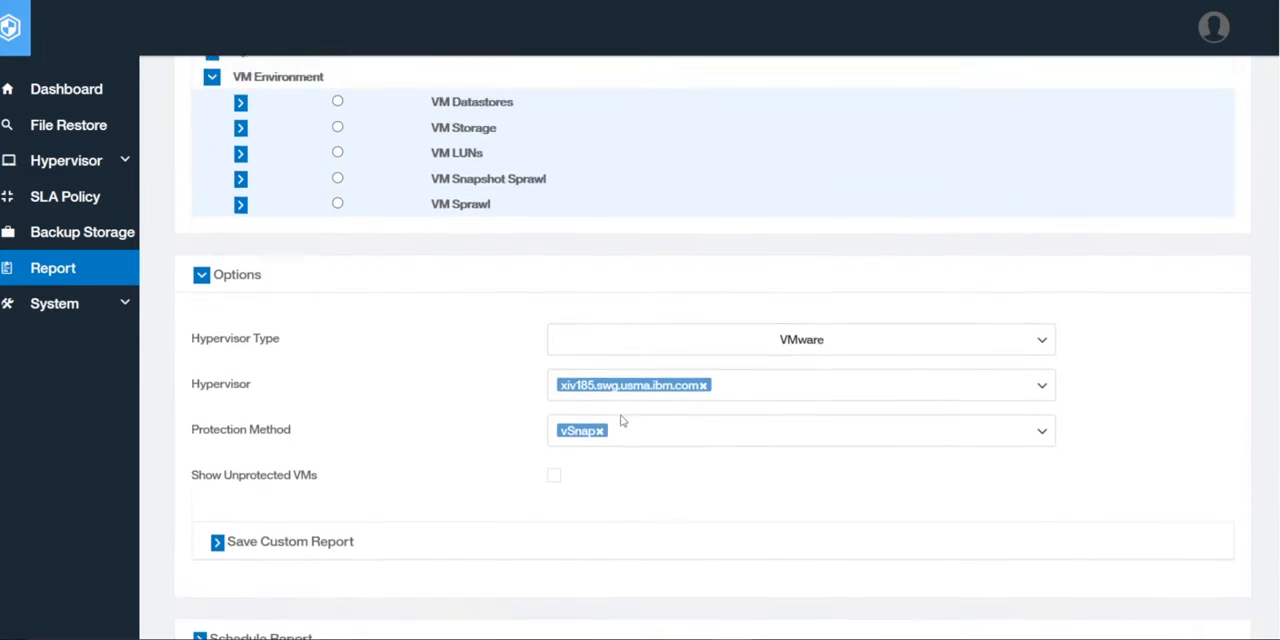
scroll(622, 420, down, 3)
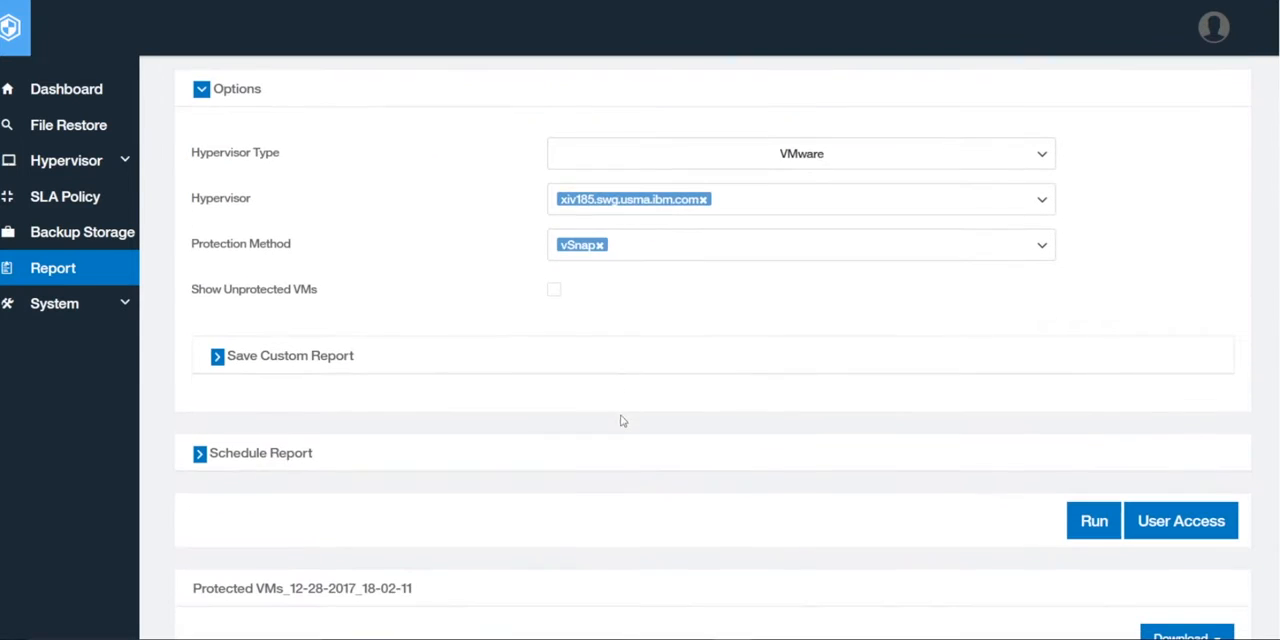
click(218, 357)
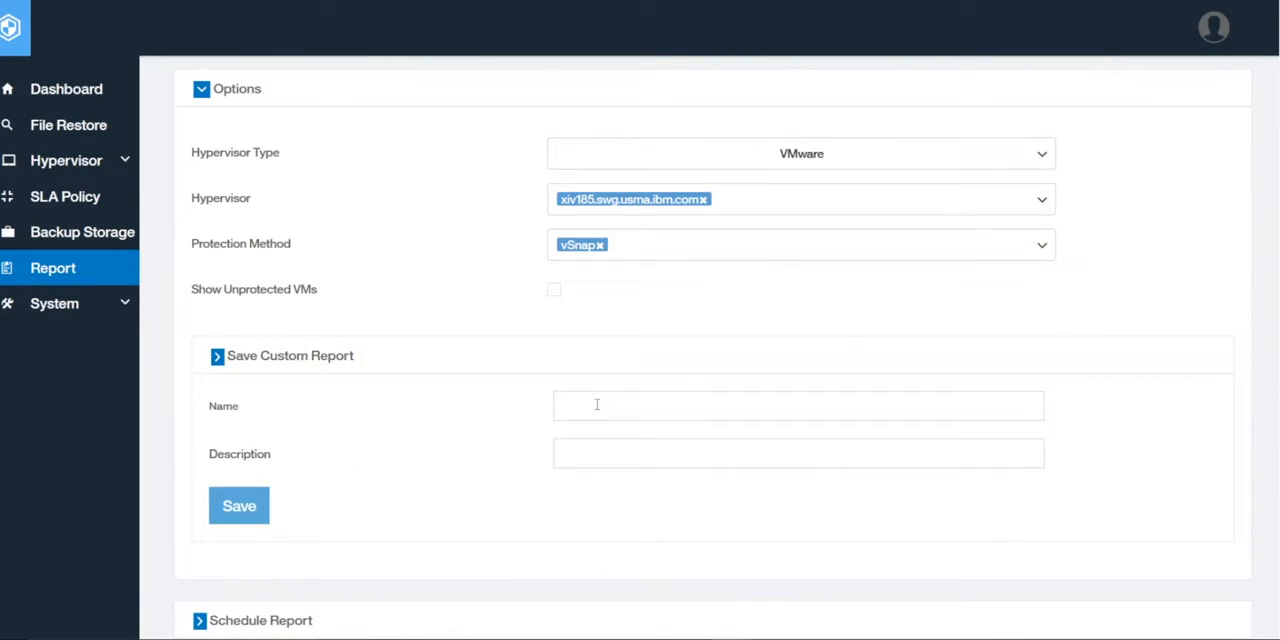
click(596, 404)
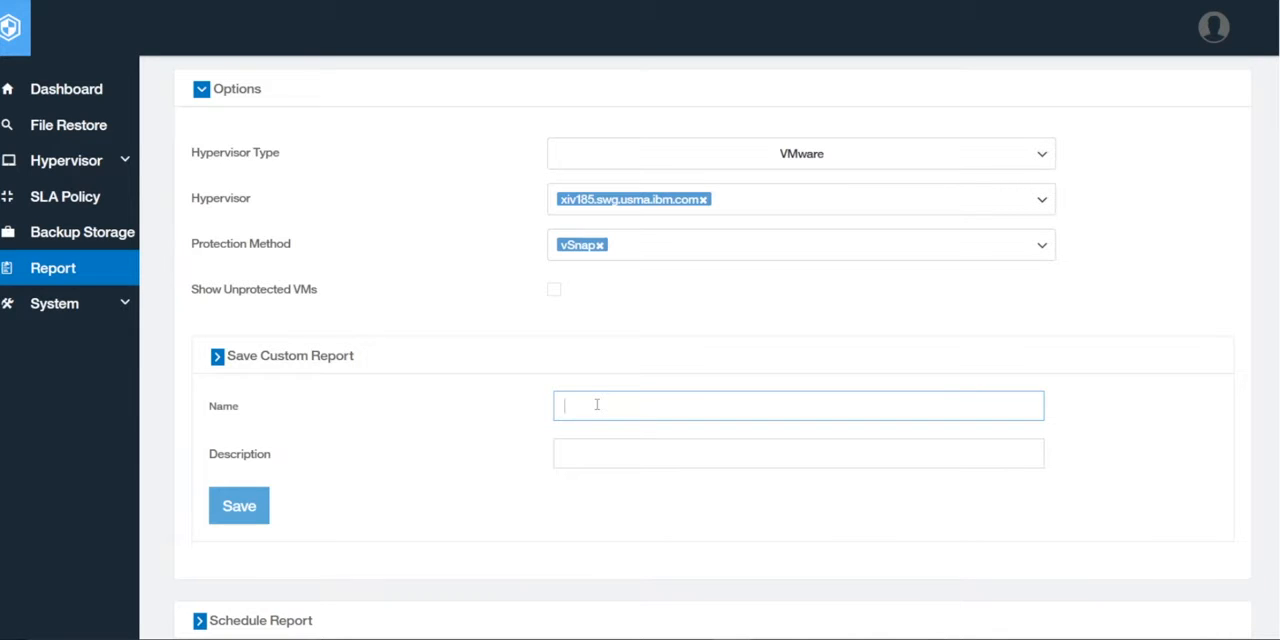
text(VM)
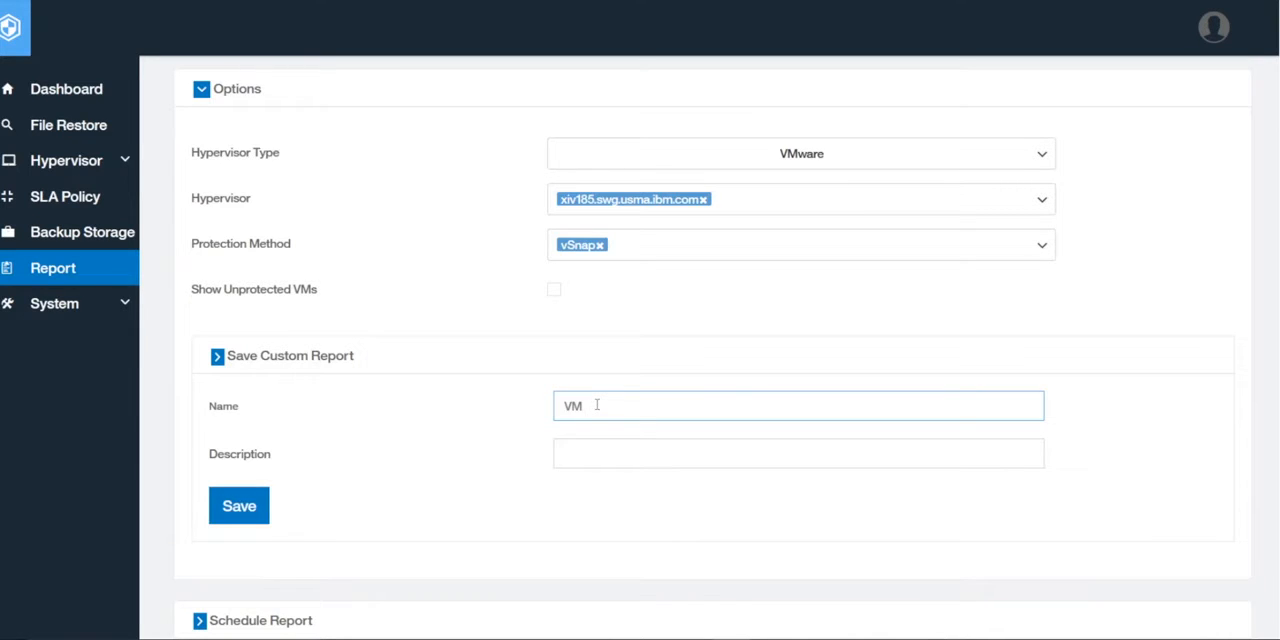
text( Report)
Give the custom report the description "vCenter185" and save it
click(580, 463)
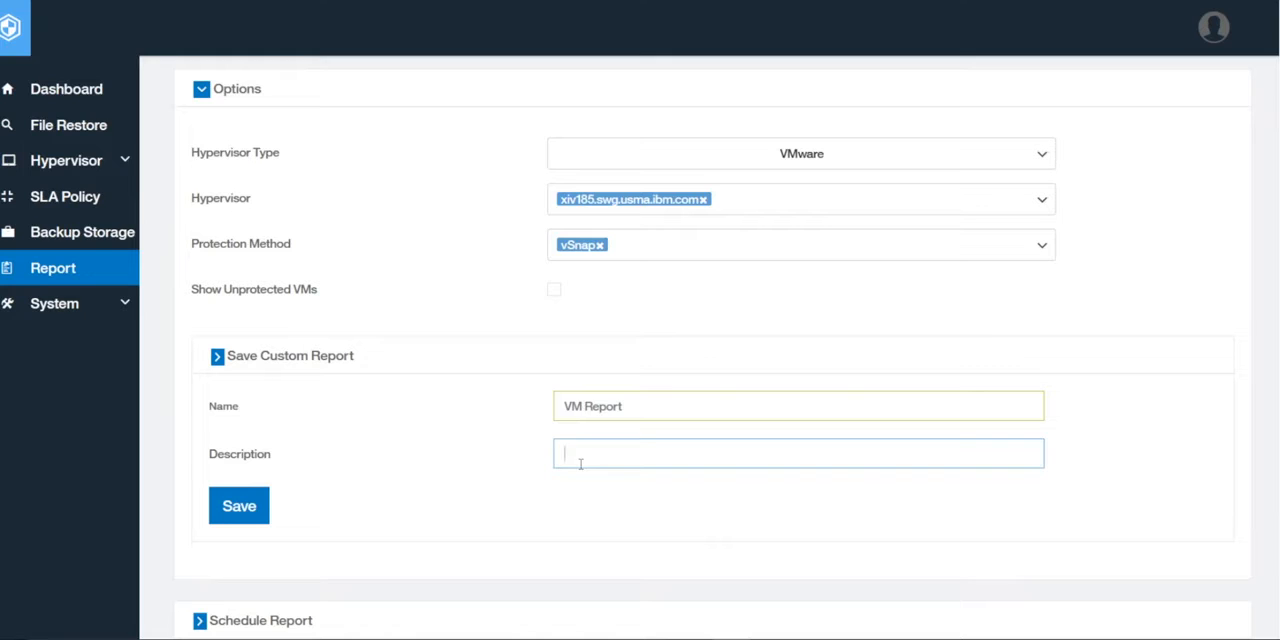
text(vCenter185)
click(239, 508)
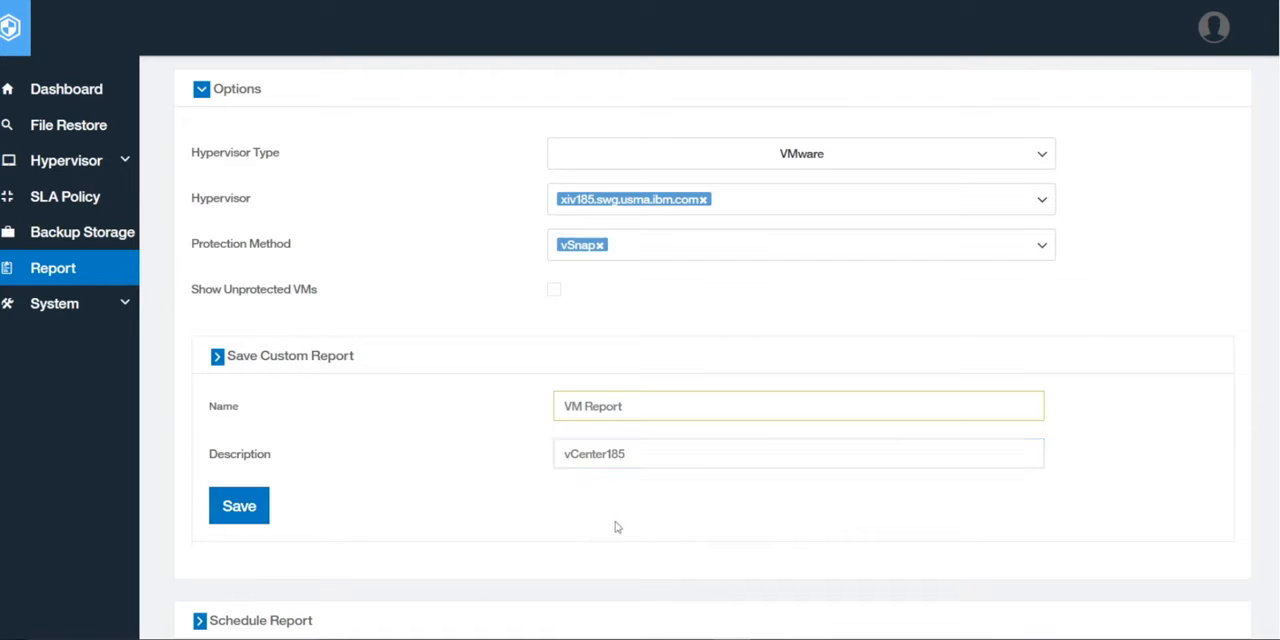
Expand the System report category and select the Job report
scroll(614, 526, down, 5)
scroll(617, 527, up, 5)
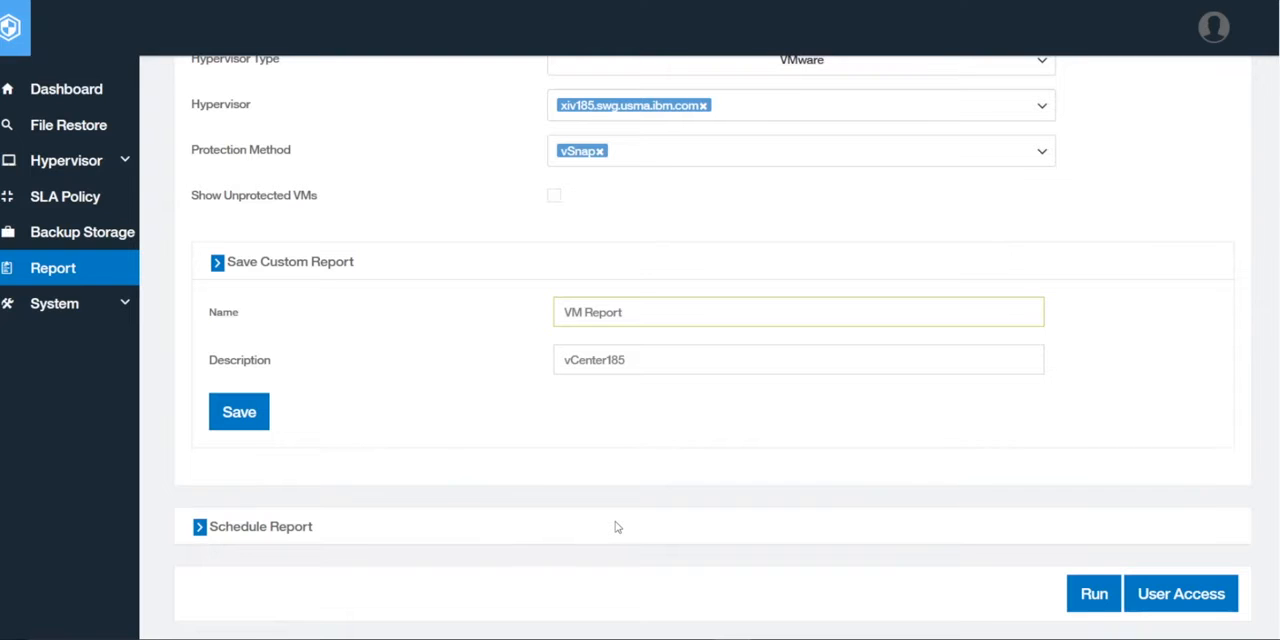
scroll(617, 527, up, 1)
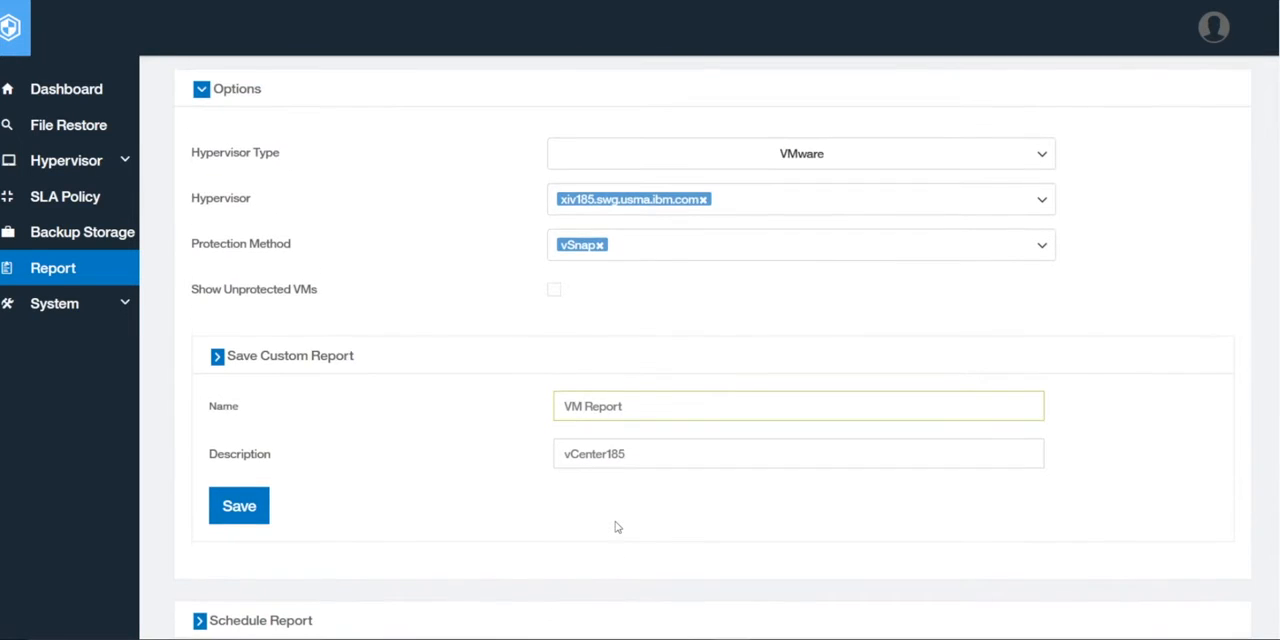
scroll(617, 527, up, 3)
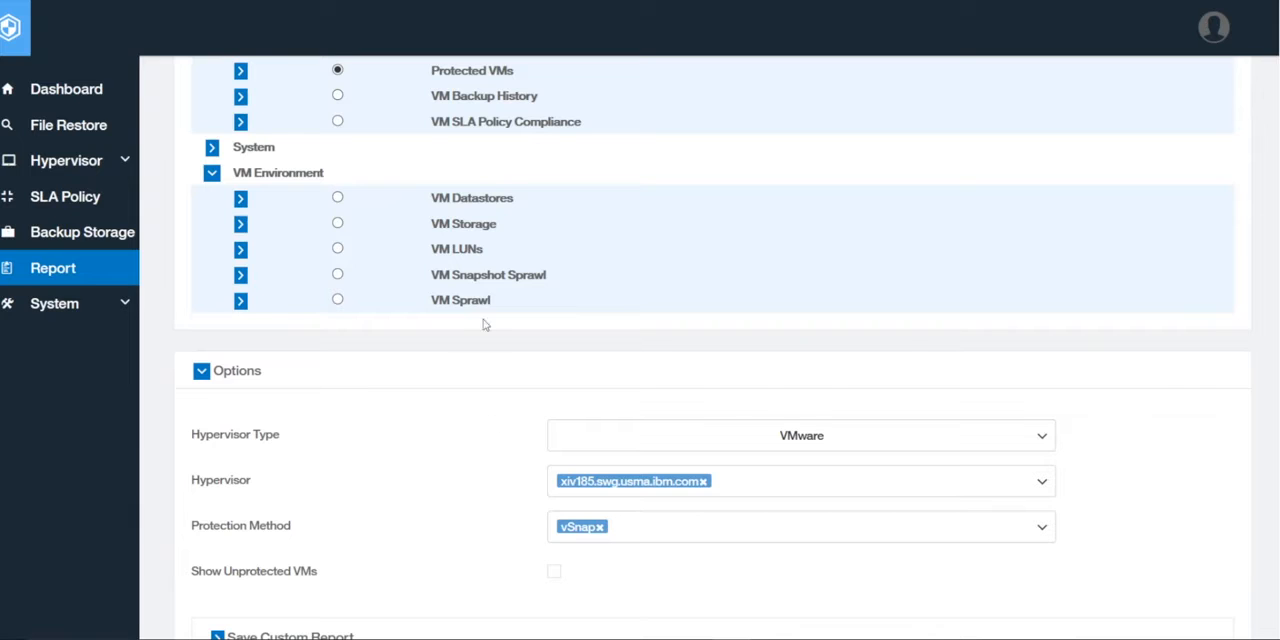
scroll(551, 337, up, 1)
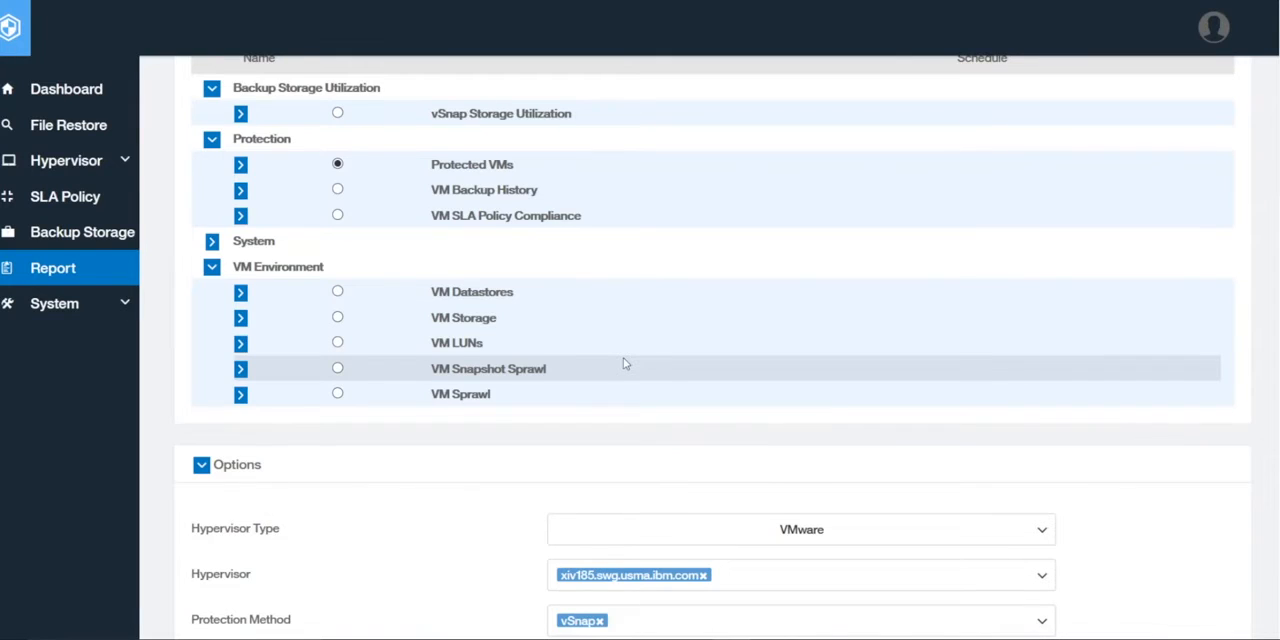
click(212, 242)
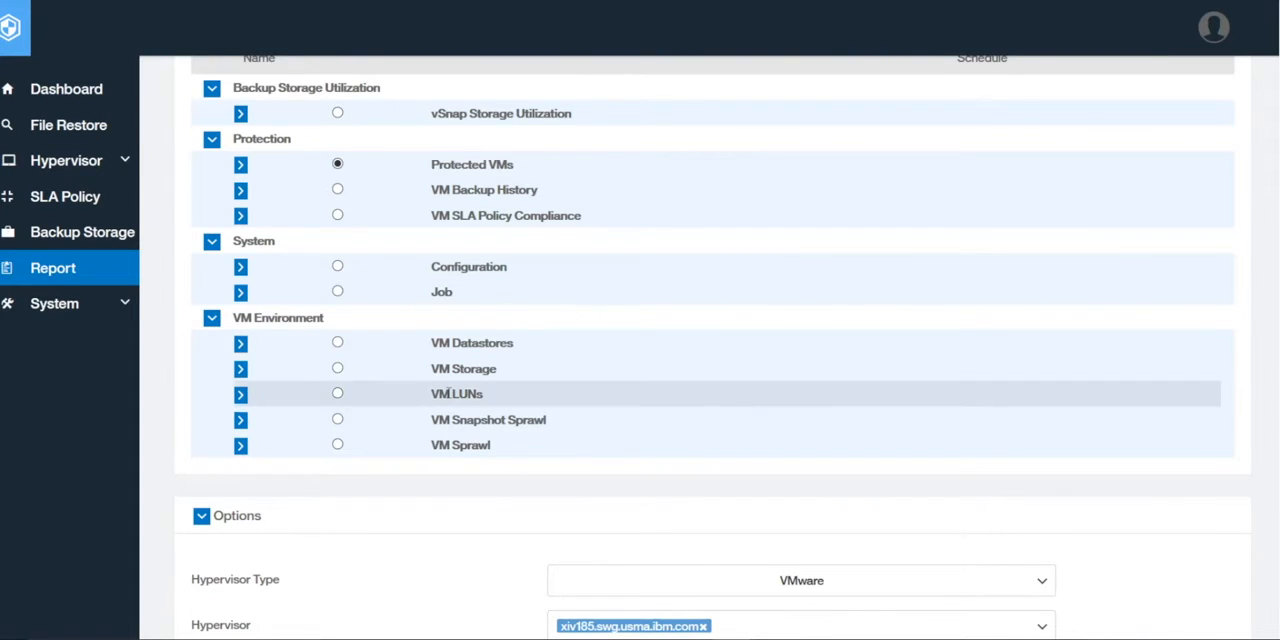
click(338, 292)
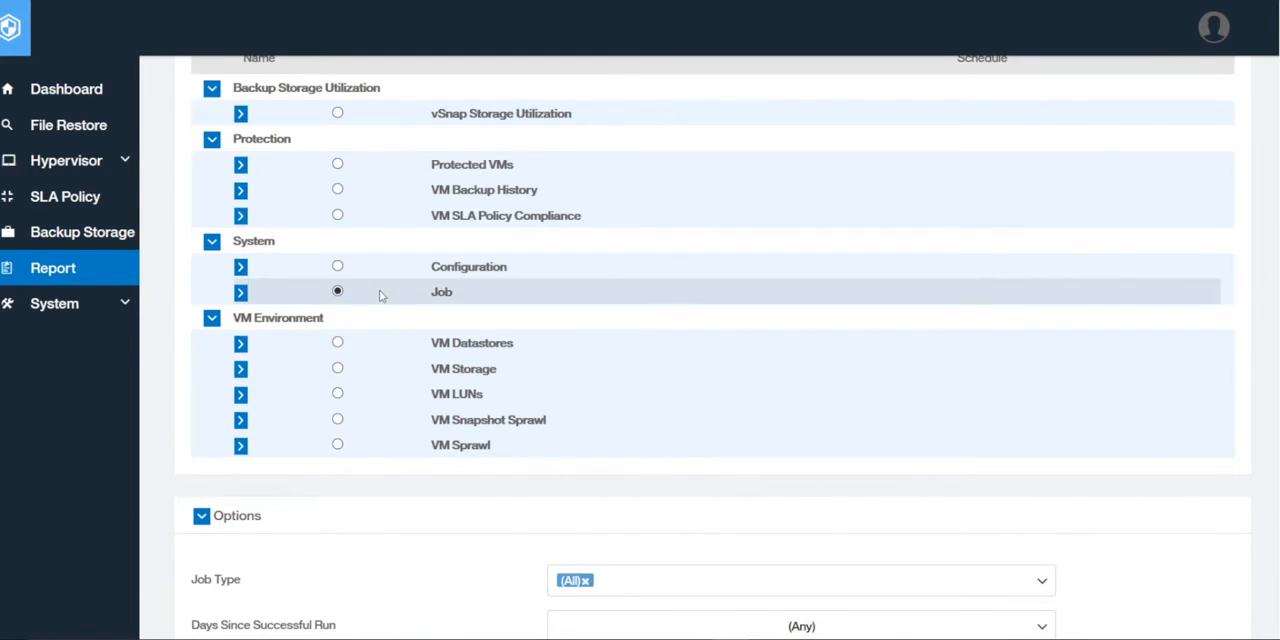
Collapse the Job report's options and define a report schedule that runs every 1 day at 9:00
scroll(560, 431, down, 2)
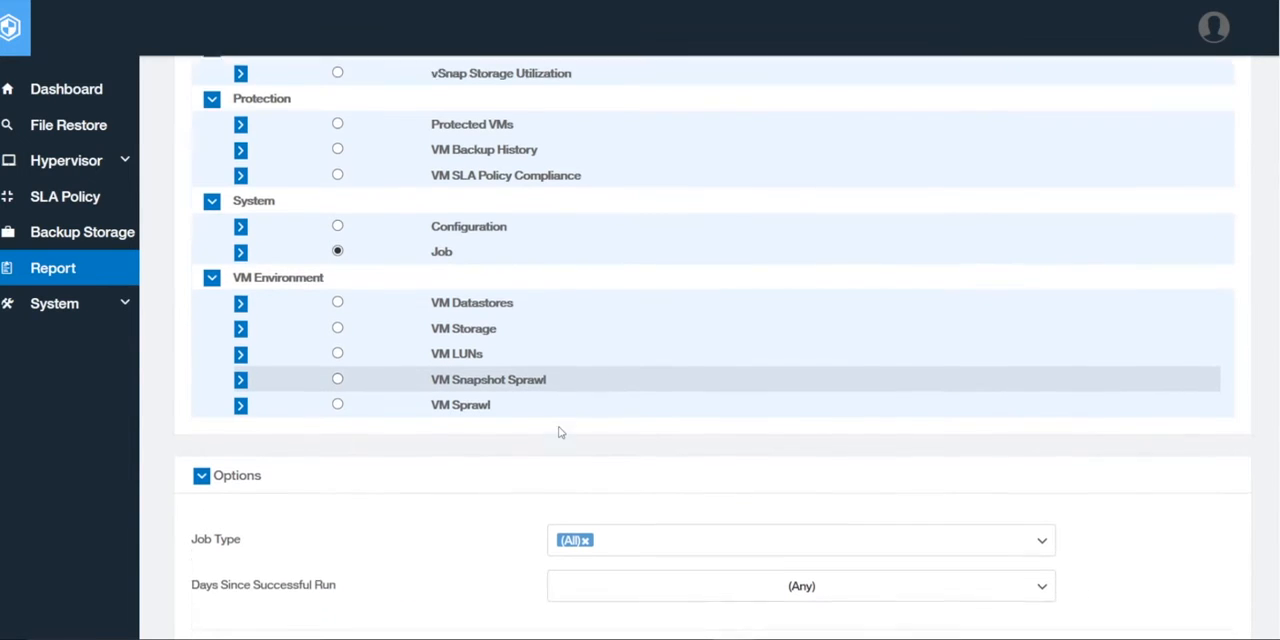
scroll(393, 481, down, 4)
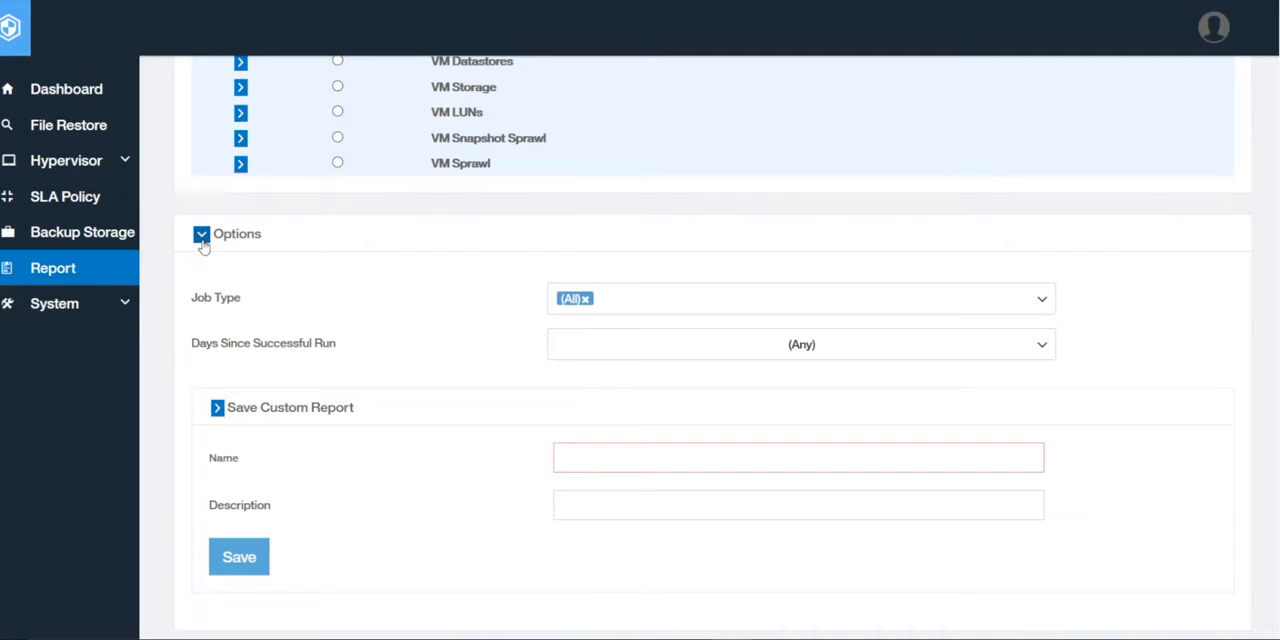
click(202, 236)
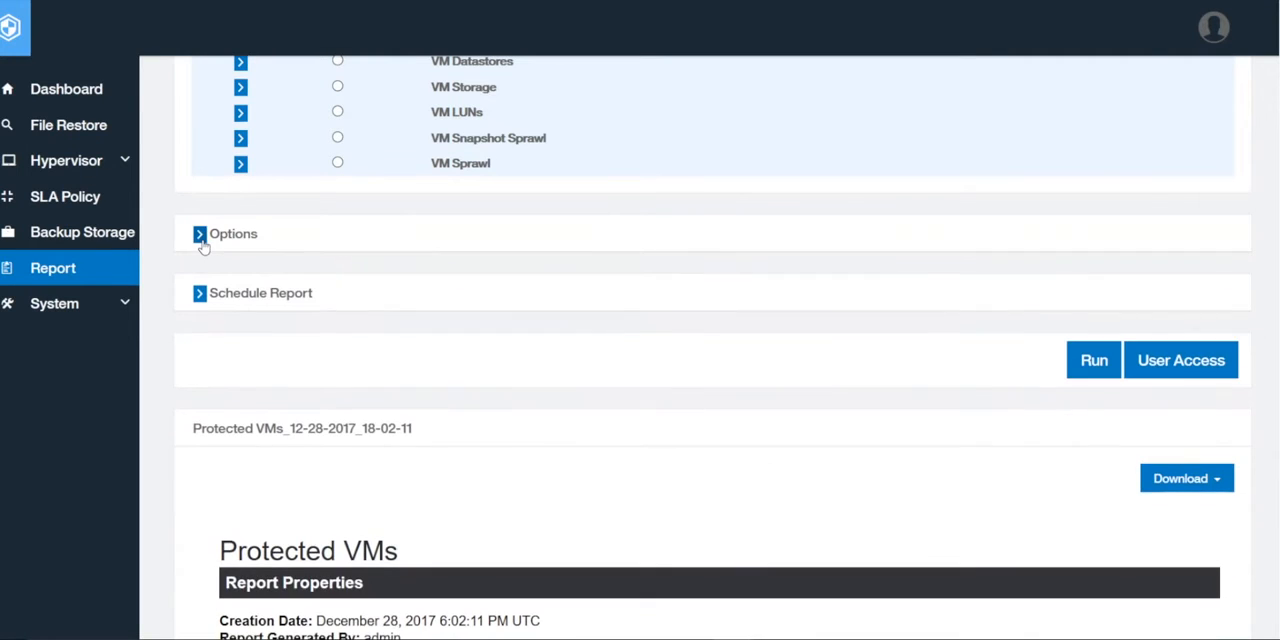
click(200, 295)
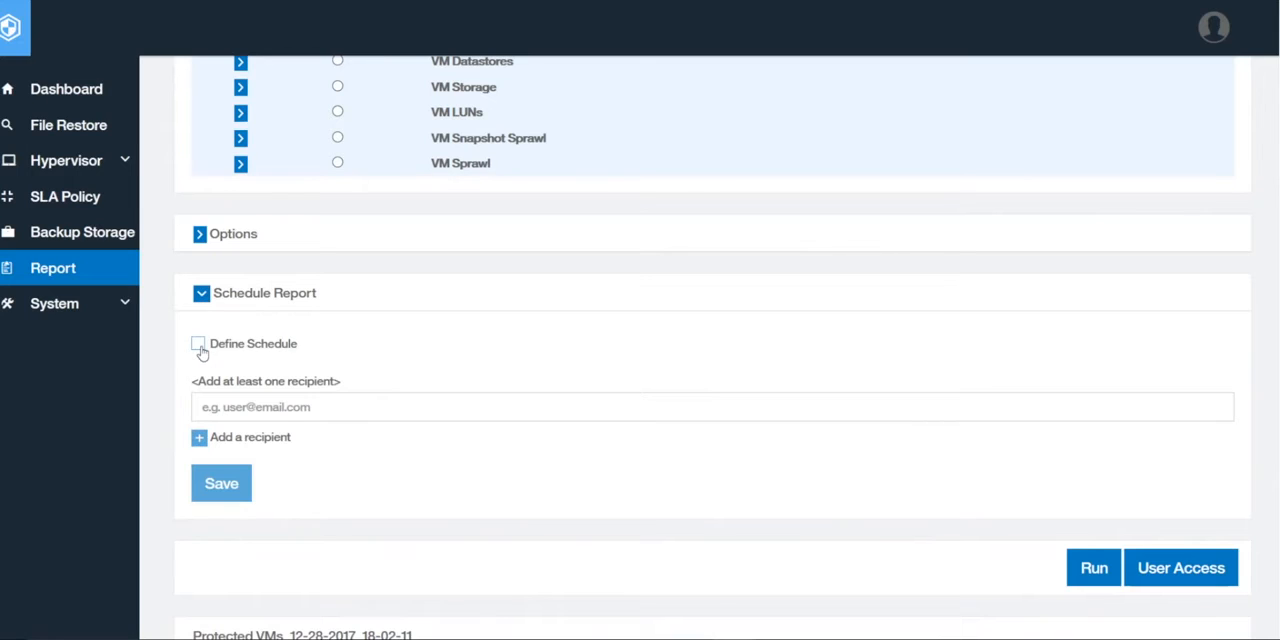
click(199, 344)
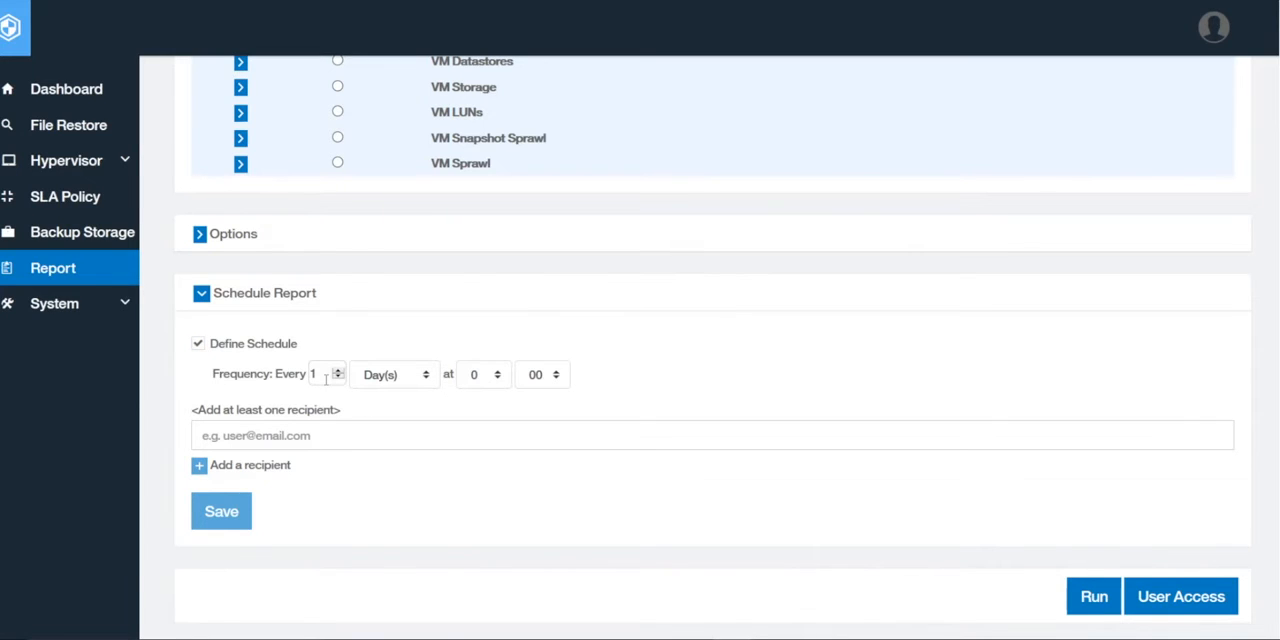
click(497, 376)
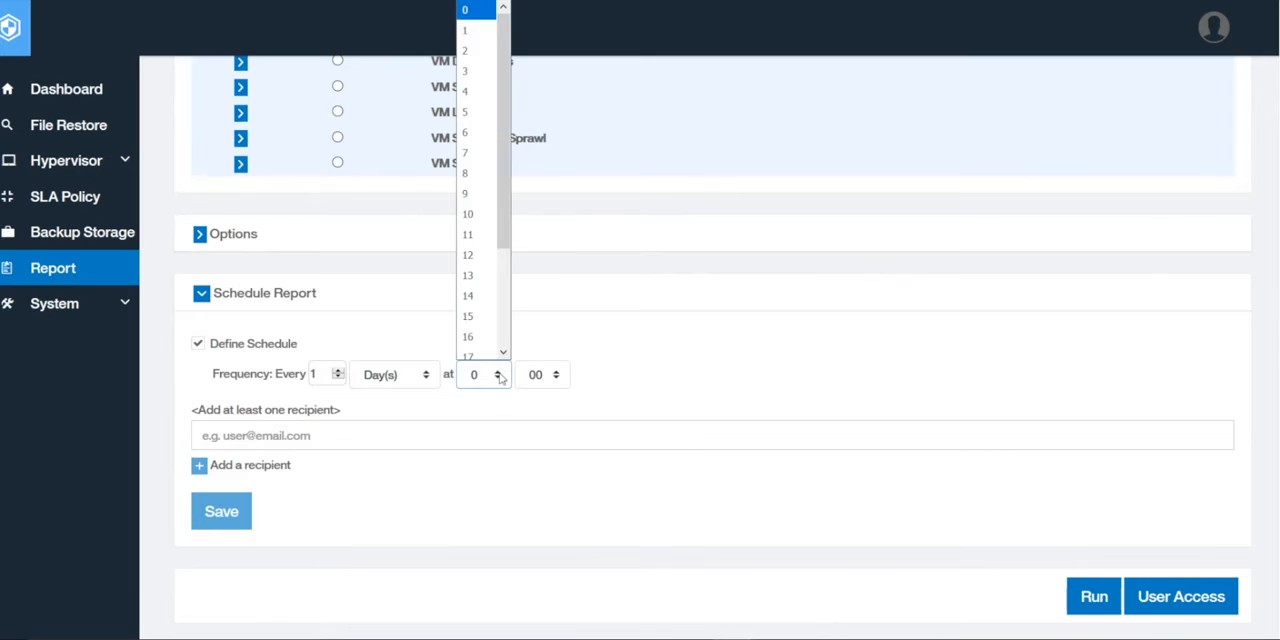
click(485, 194)
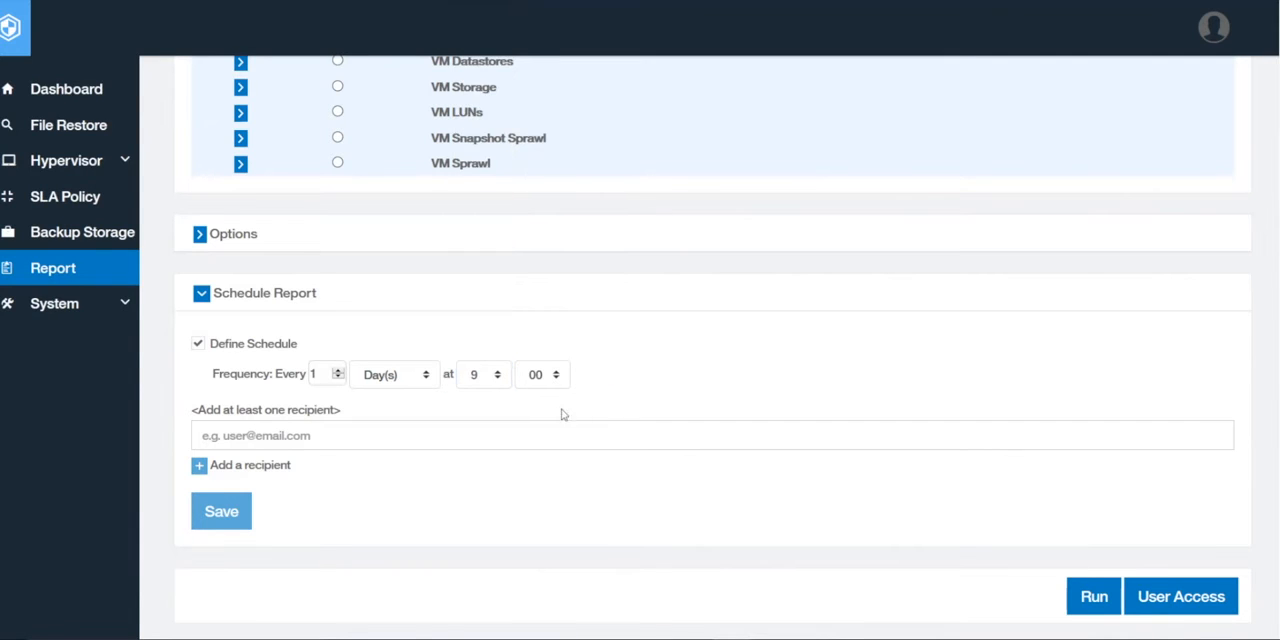
Add the first recipient's e-mail address to the Job report schedule
click(331, 436)
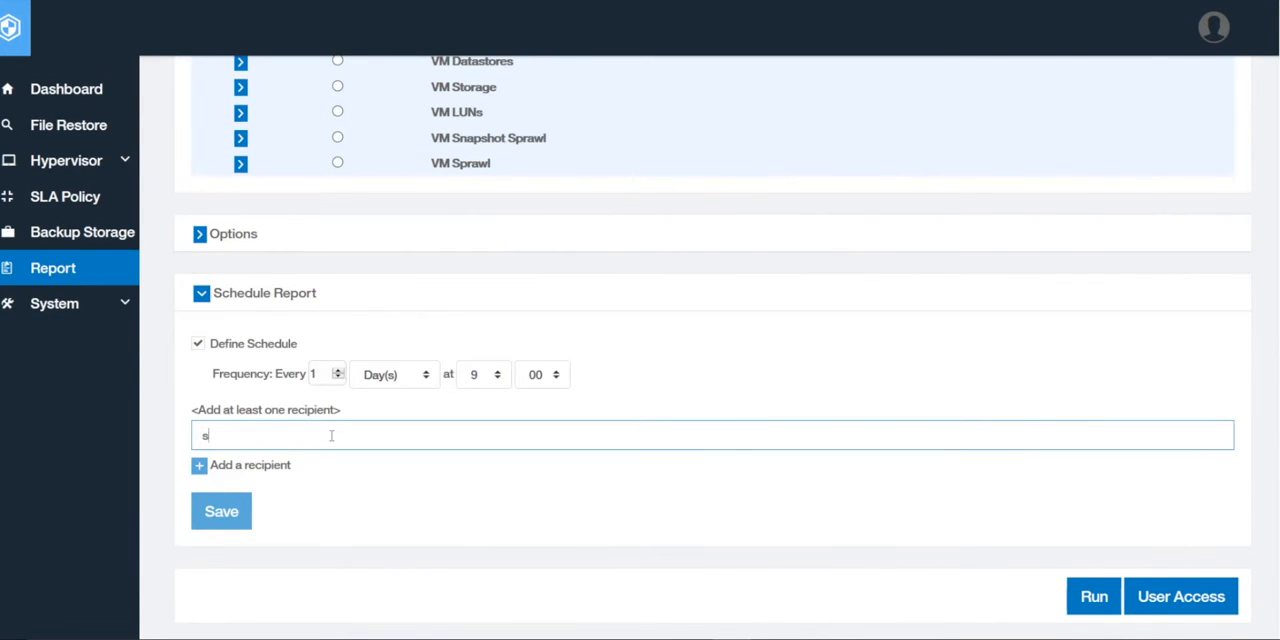
click(199, 467)
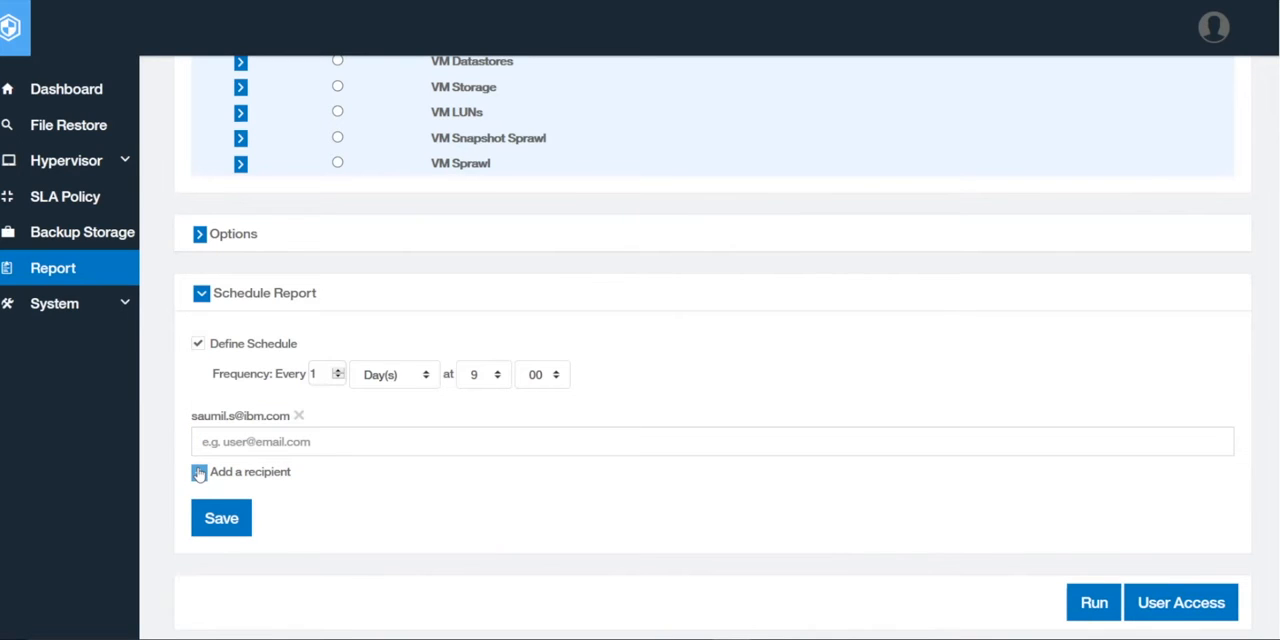
Add a second recipient's e-mail address to the Job report schedule
click(268, 447)
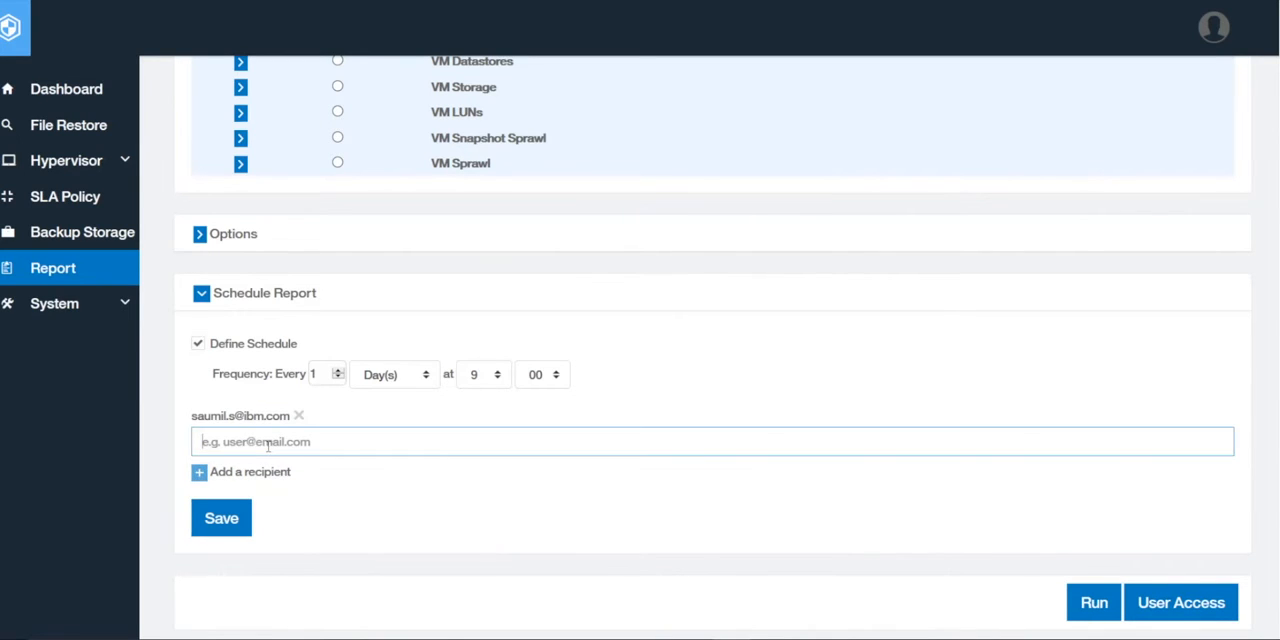
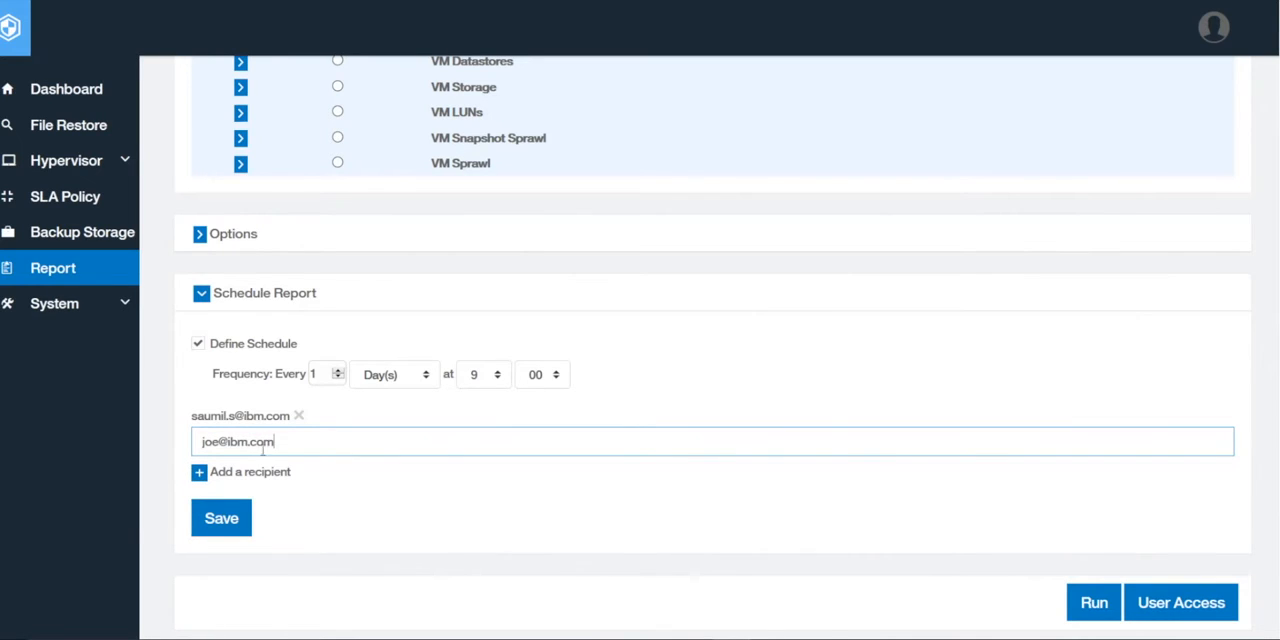
click(202, 478)
click(287, 442)
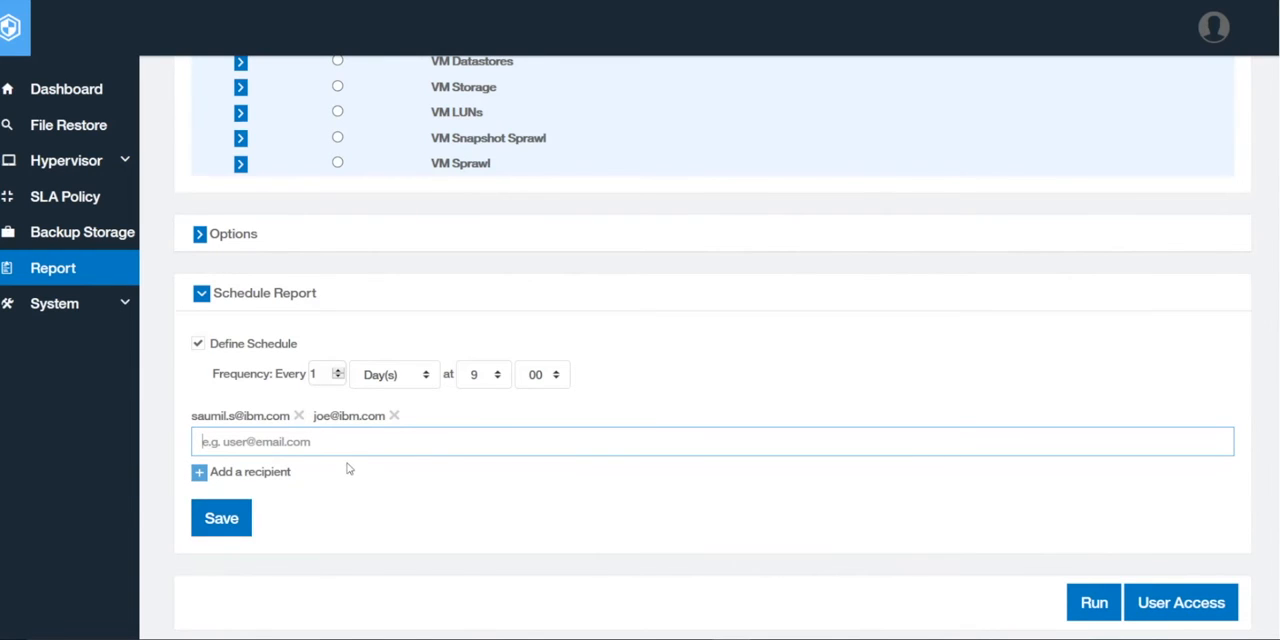
Run the Job report and view its job status chart and summary view
scroll(800, 480, down, 3)
scroll(771, 489, down, 1)
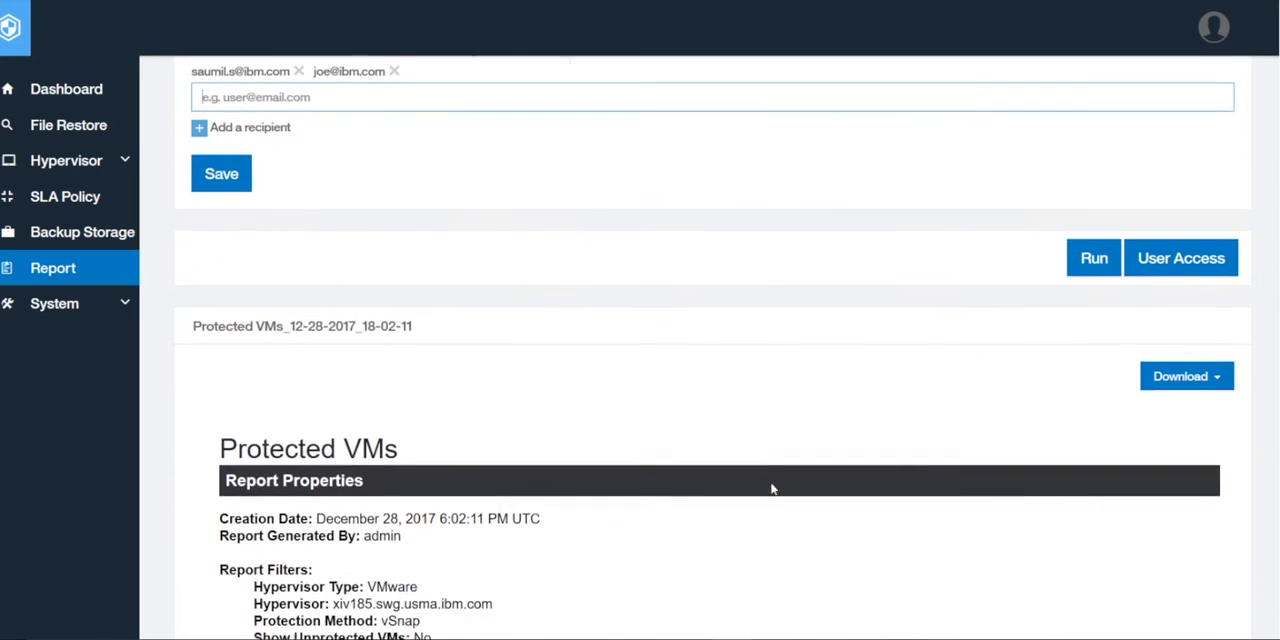
click(1090, 227)
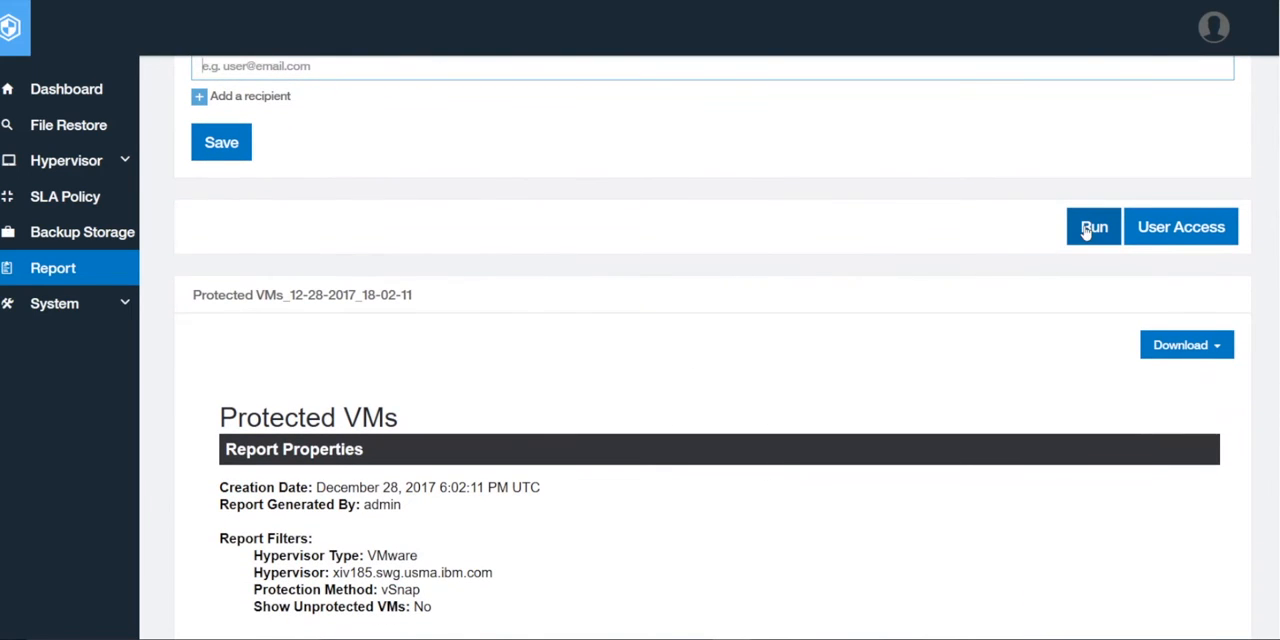
scroll(680, 478, down, 1)
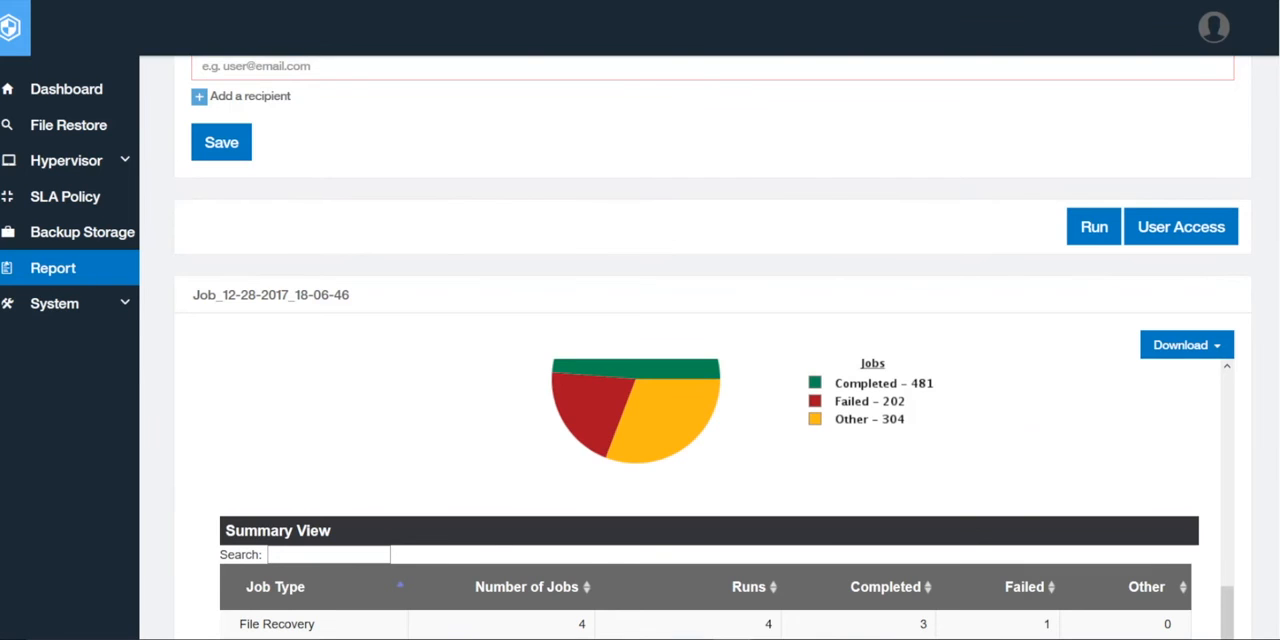
Sort the Job report's Summary View in ascending order by Runs, followed by Completed
scroll(886, 355, down, 4)
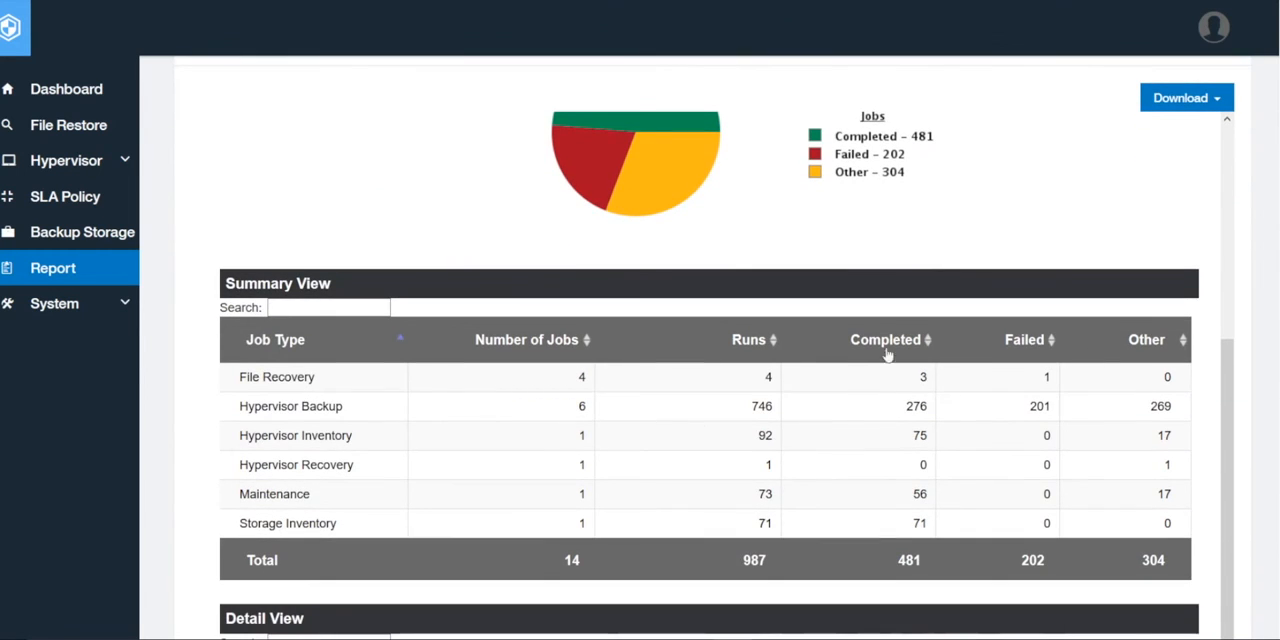
scroll(700, 424, down, 3)
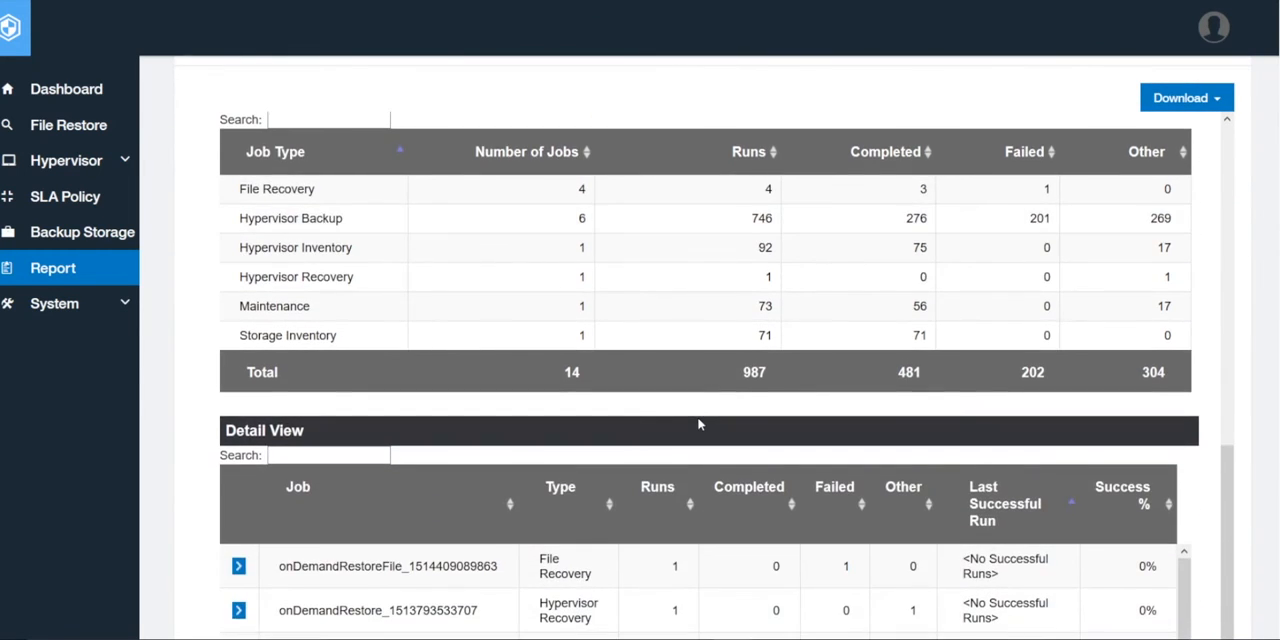
scroll(700, 424, up, 2)
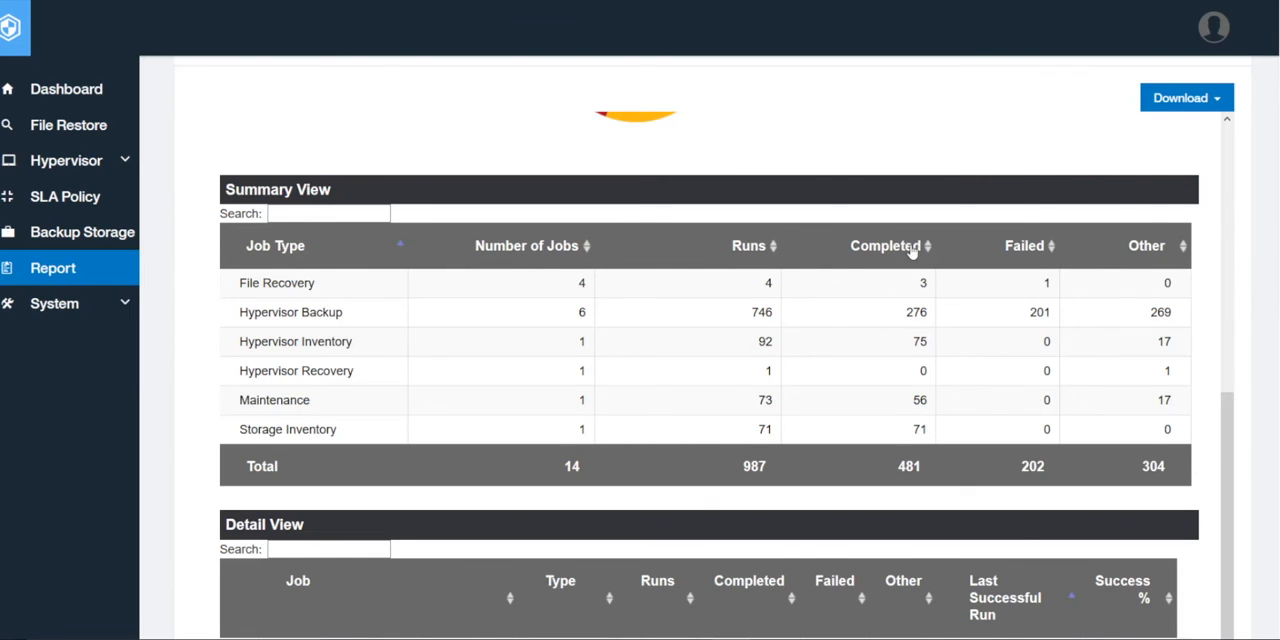
click(773, 250)
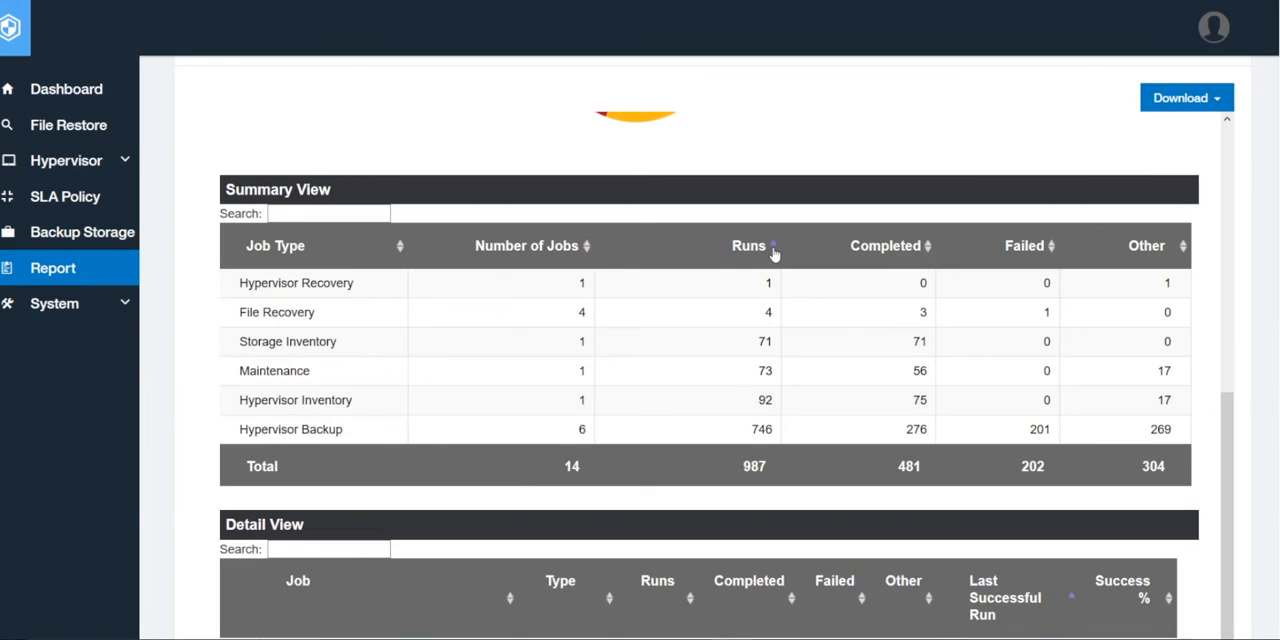
click(927, 253)
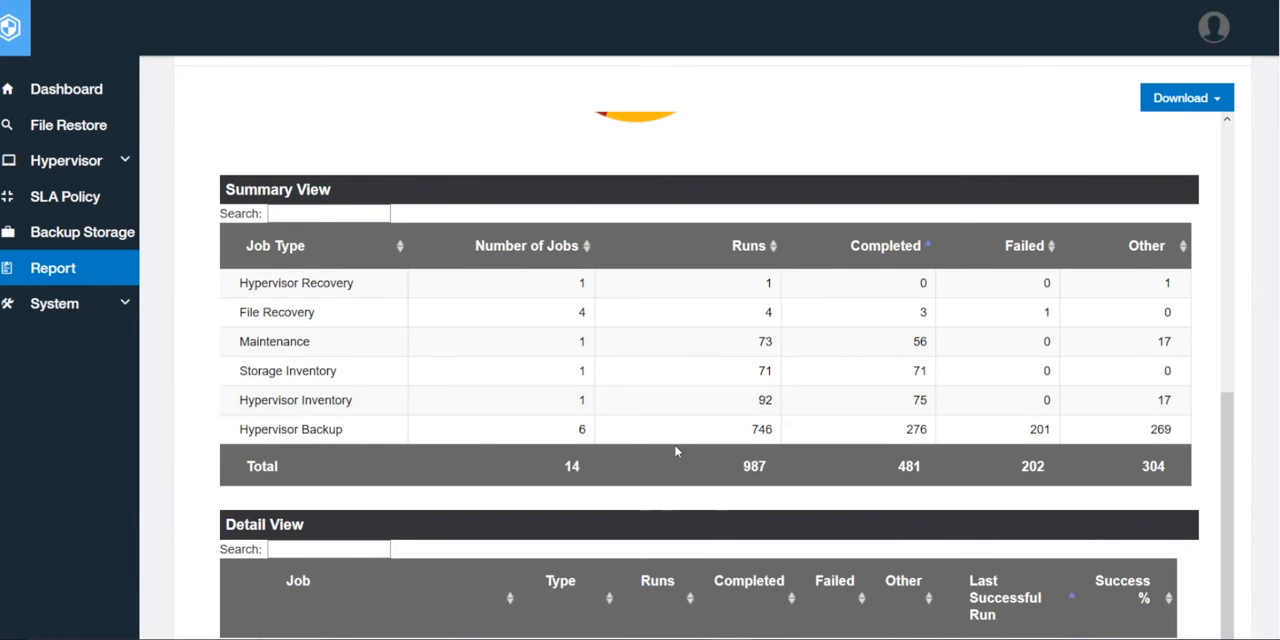
Download the Job report in Word format and save it as Job.doc in the VM SLA Policy Compliance folder
scroll(675, 447, down, 2)
scroll(602, 593, down, 3)
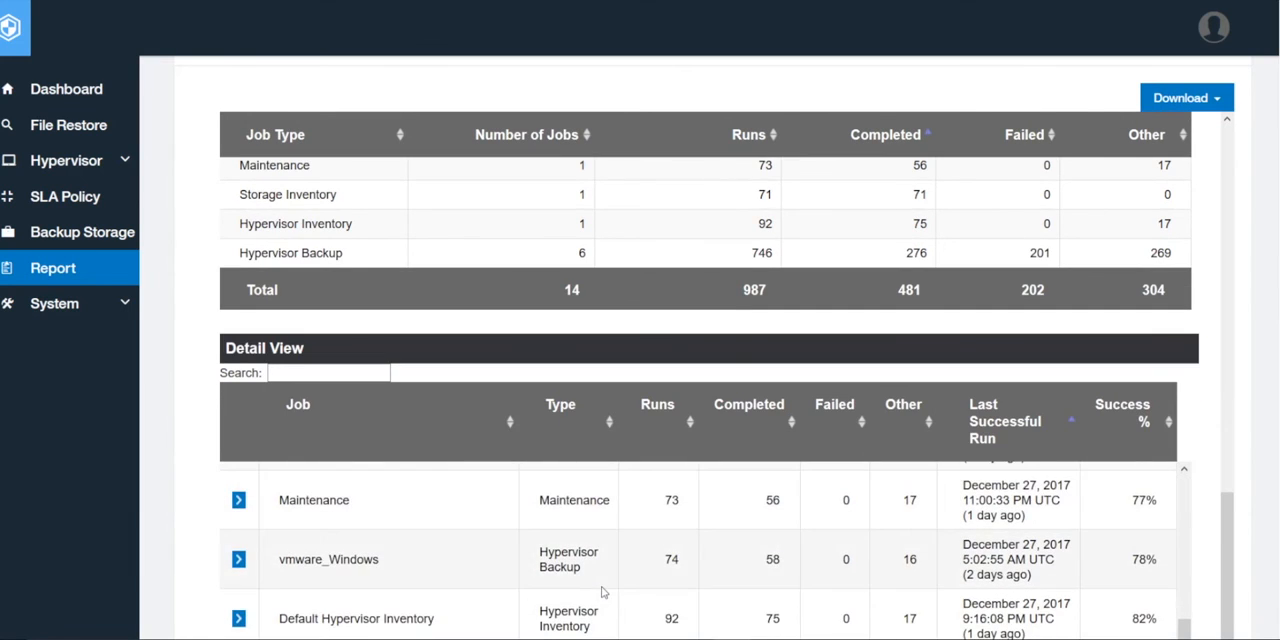
scroll(602, 593, down, 1)
scroll(602, 593, up, 4)
scroll(602, 593, up, 1)
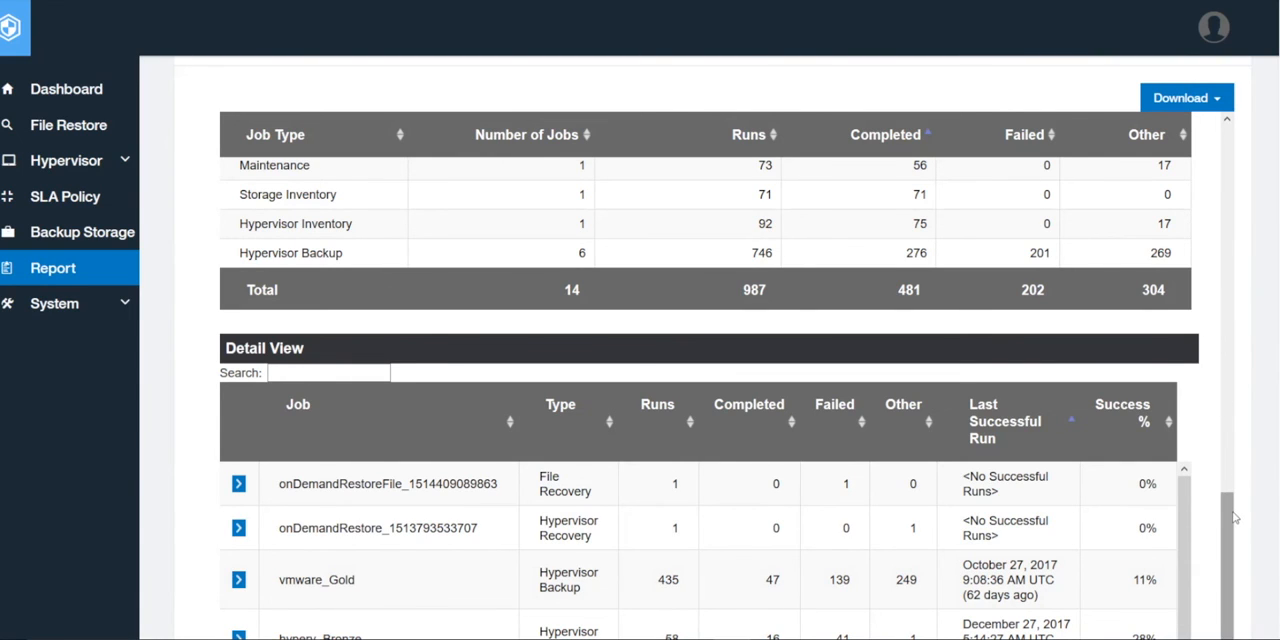
scroll(1223, 320, up, 4)
click(1175, 100)
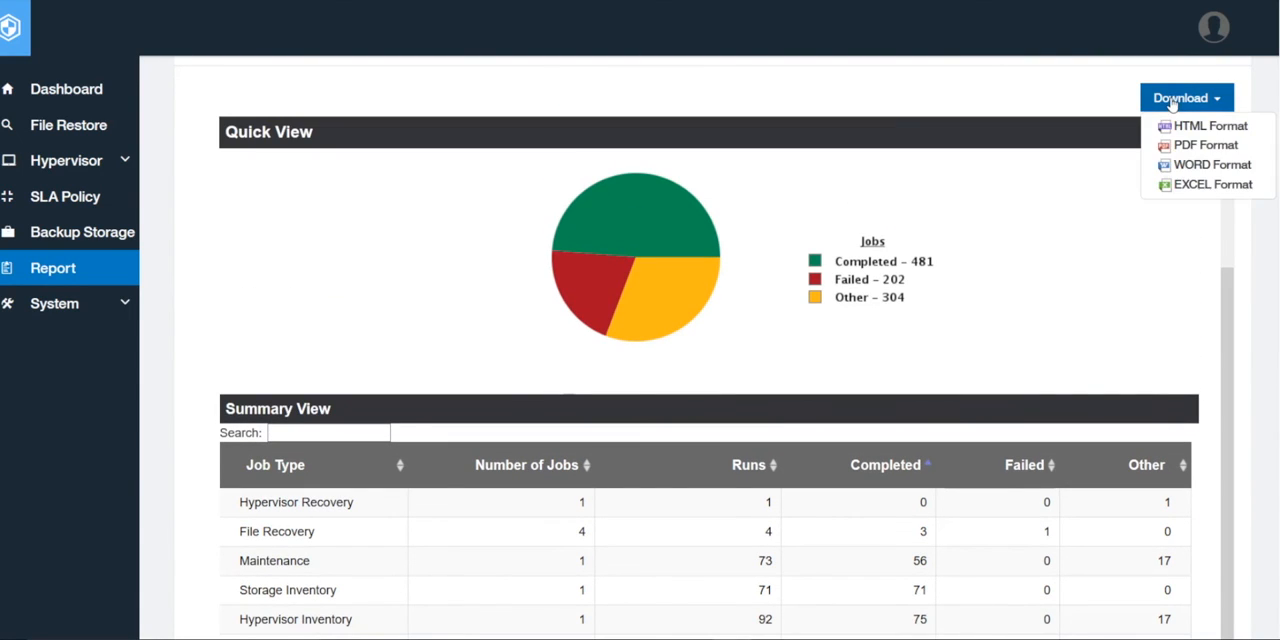
click(1168, 172)
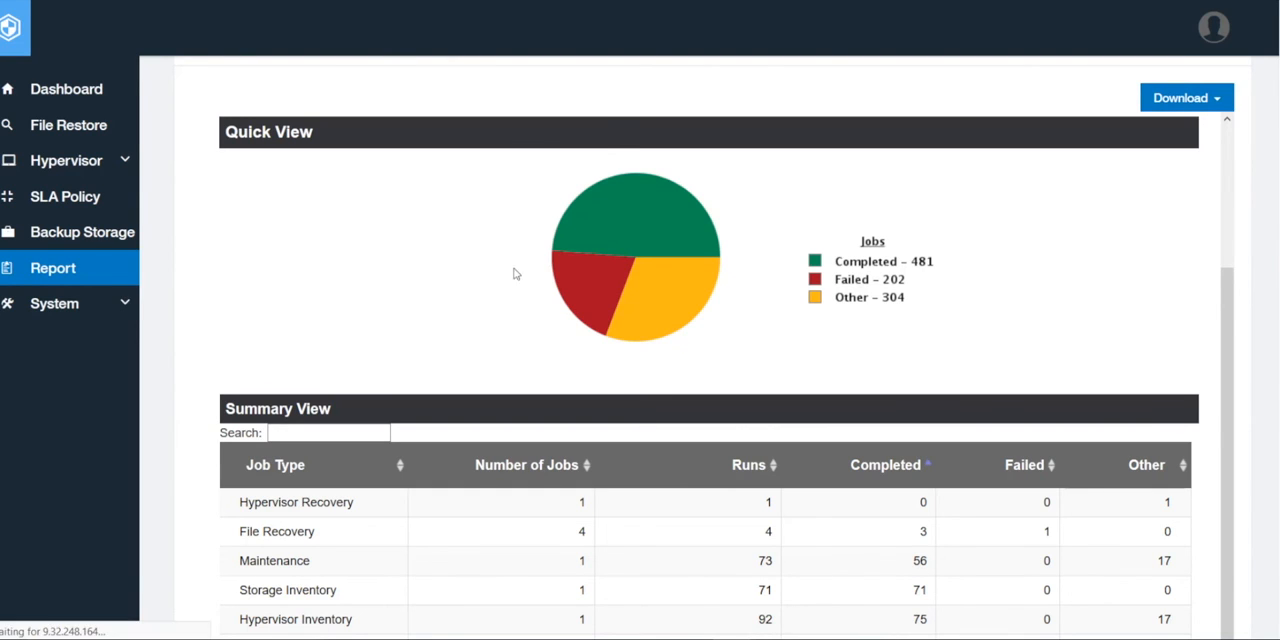
click(494, 368)
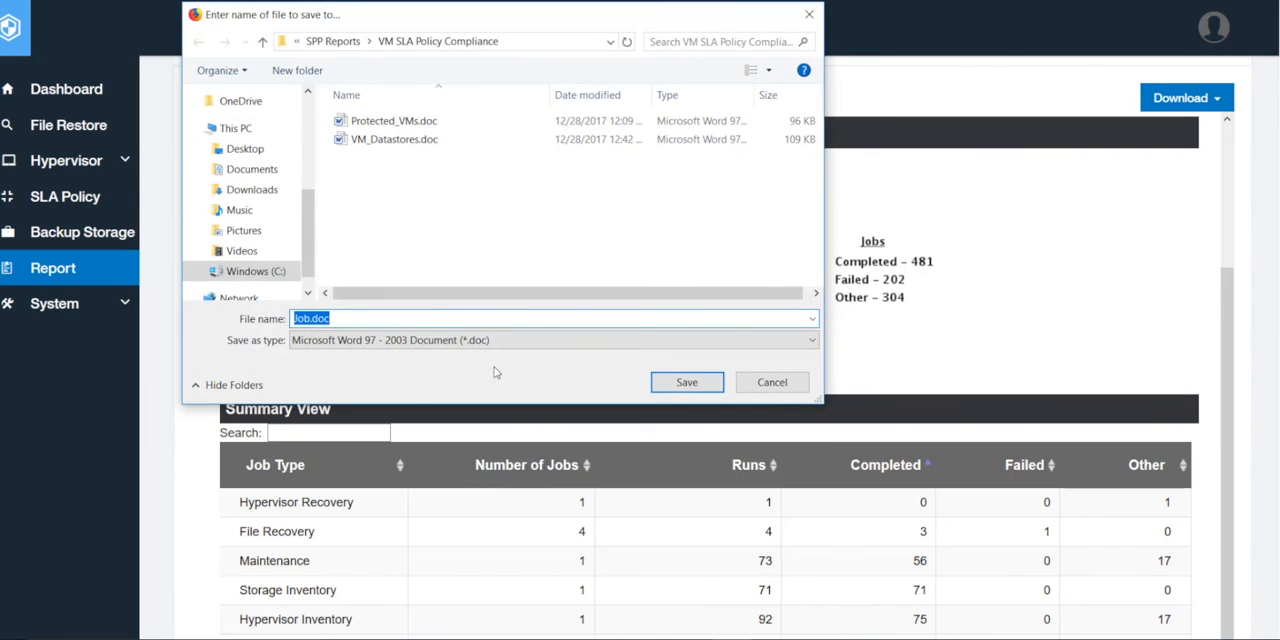
click(686, 382)
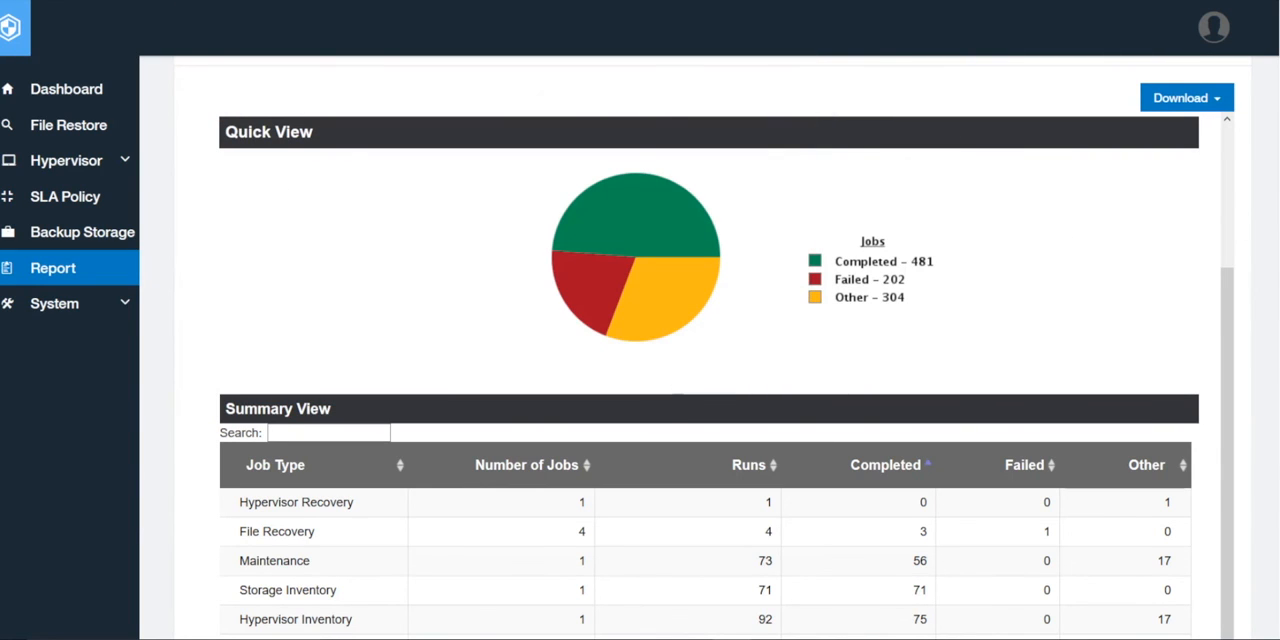
Open the Job report's user access settings and select the vmadmin account as the user to add
scroll(713, 348, up, 4)
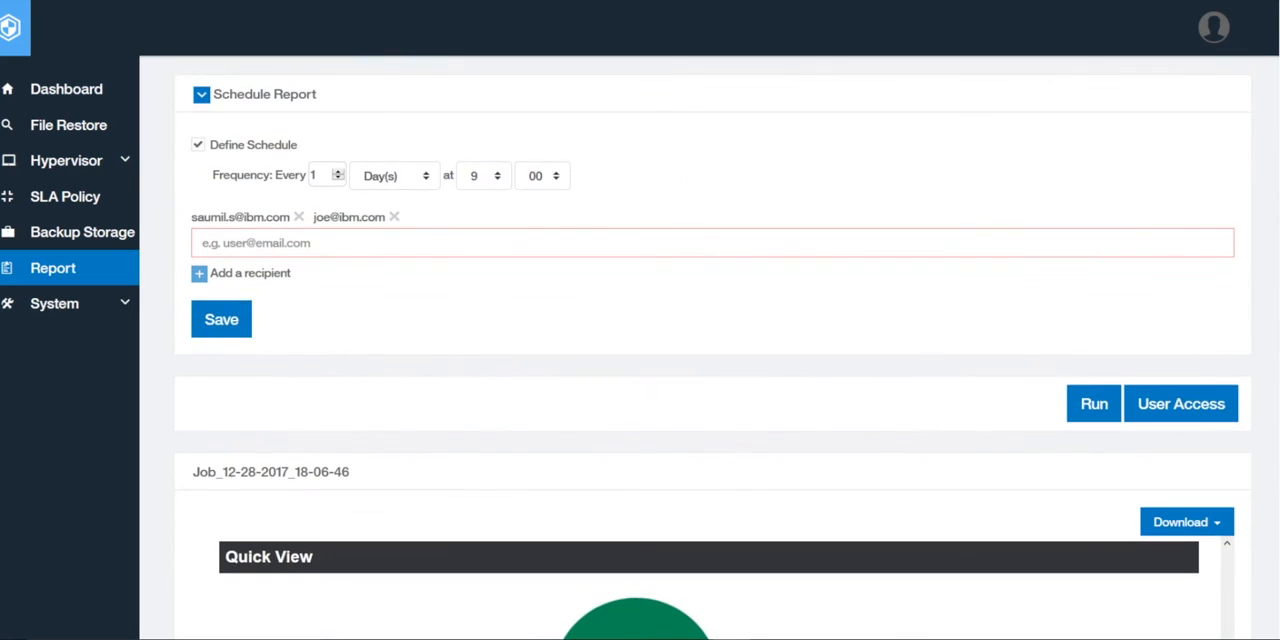
scroll(713, 348, up, 3)
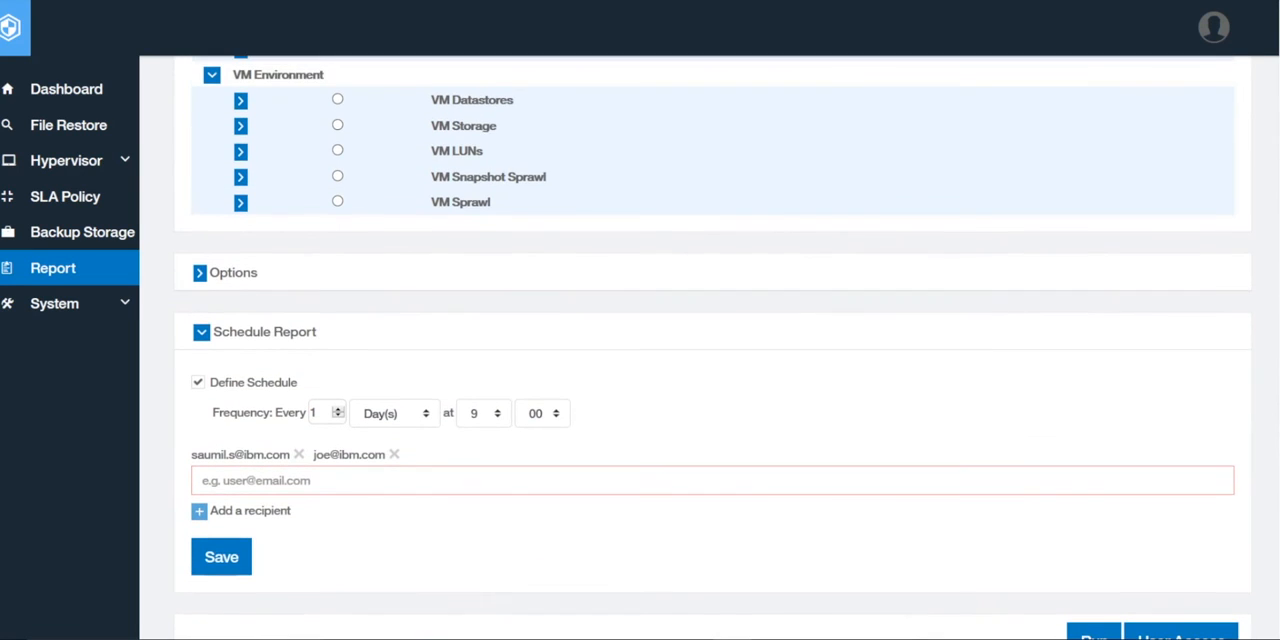
scroll(713, 348, up, 1)
scroll(713, 348, down, 2)
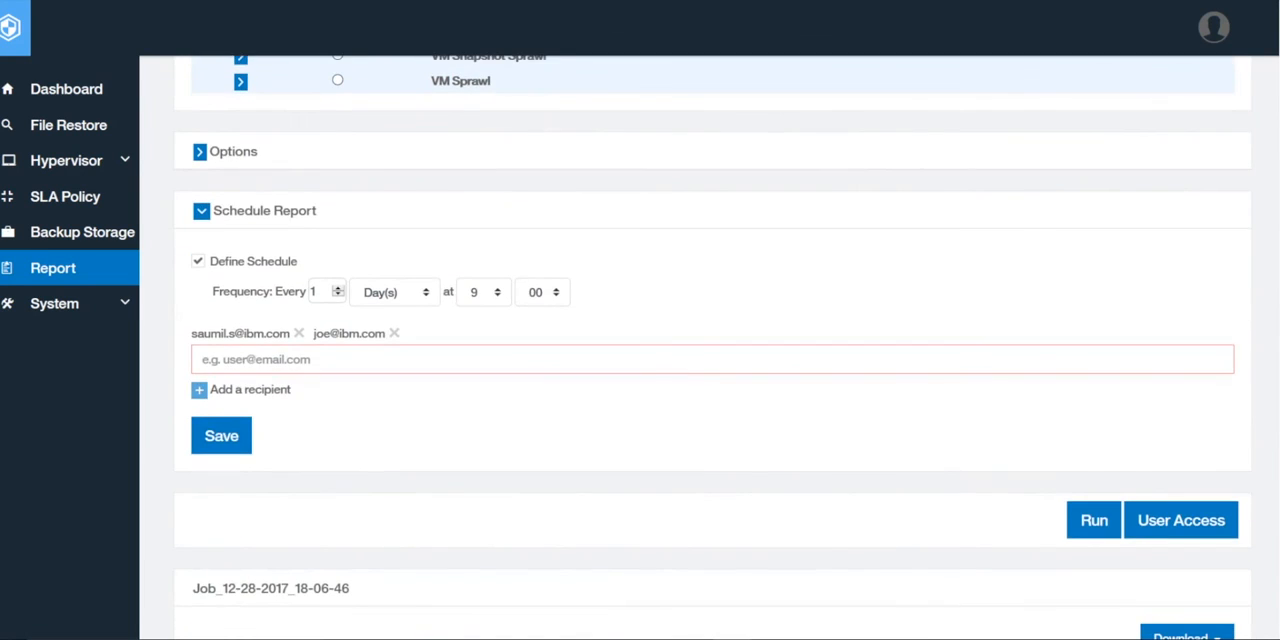
scroll(713, 348, down, 1)
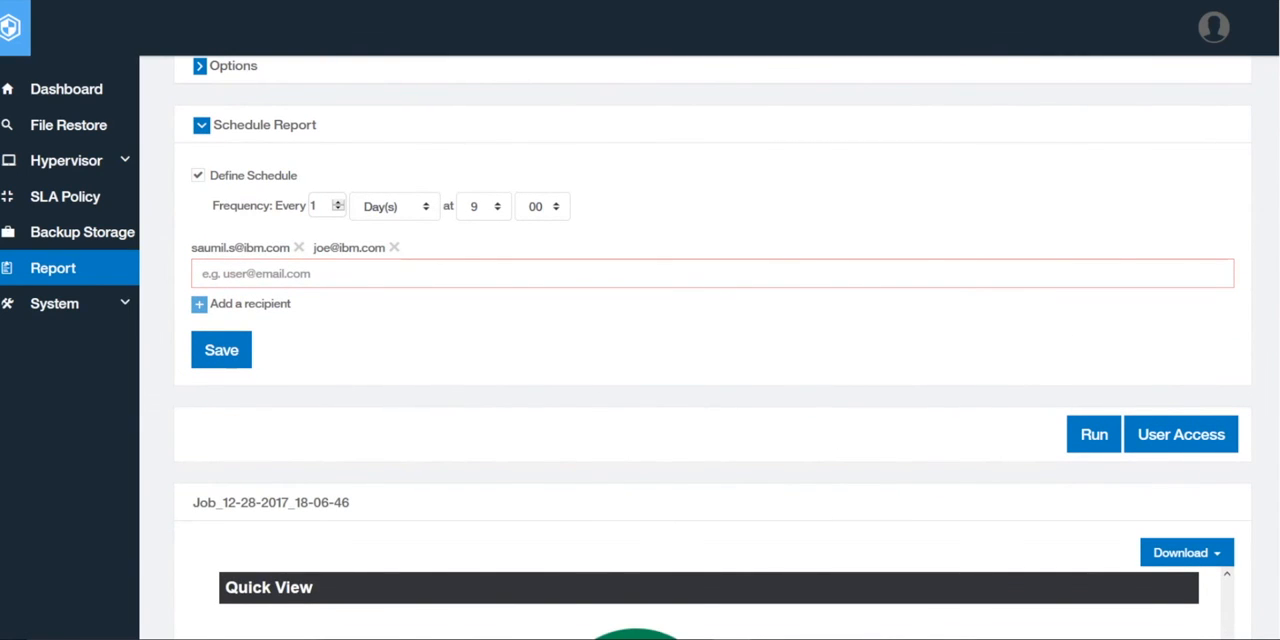
scroll(1157, 430, down, 1)
click(1157, 408)
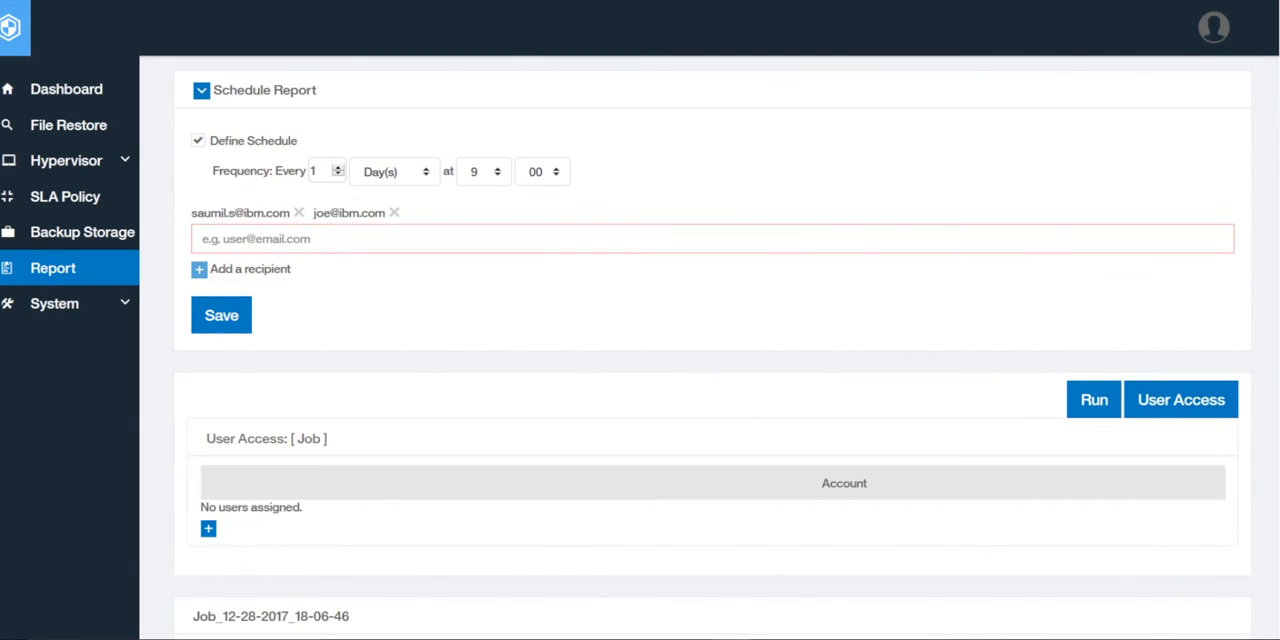
scroll(1160, 358, down, 2)
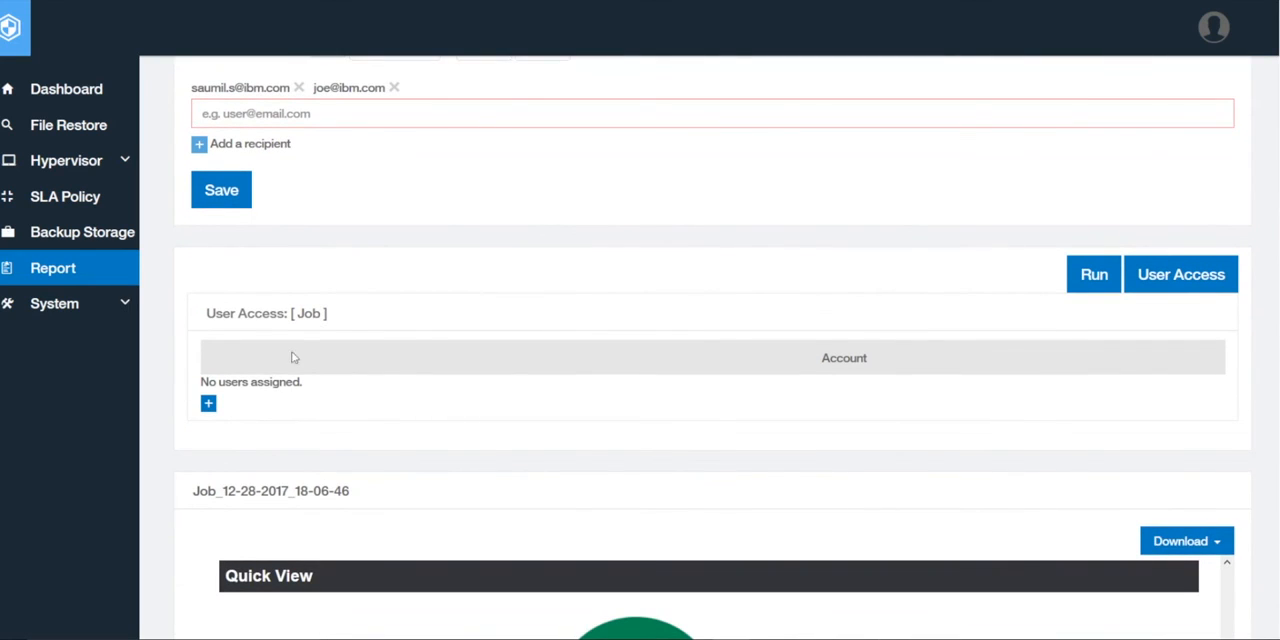
click(208, 403)
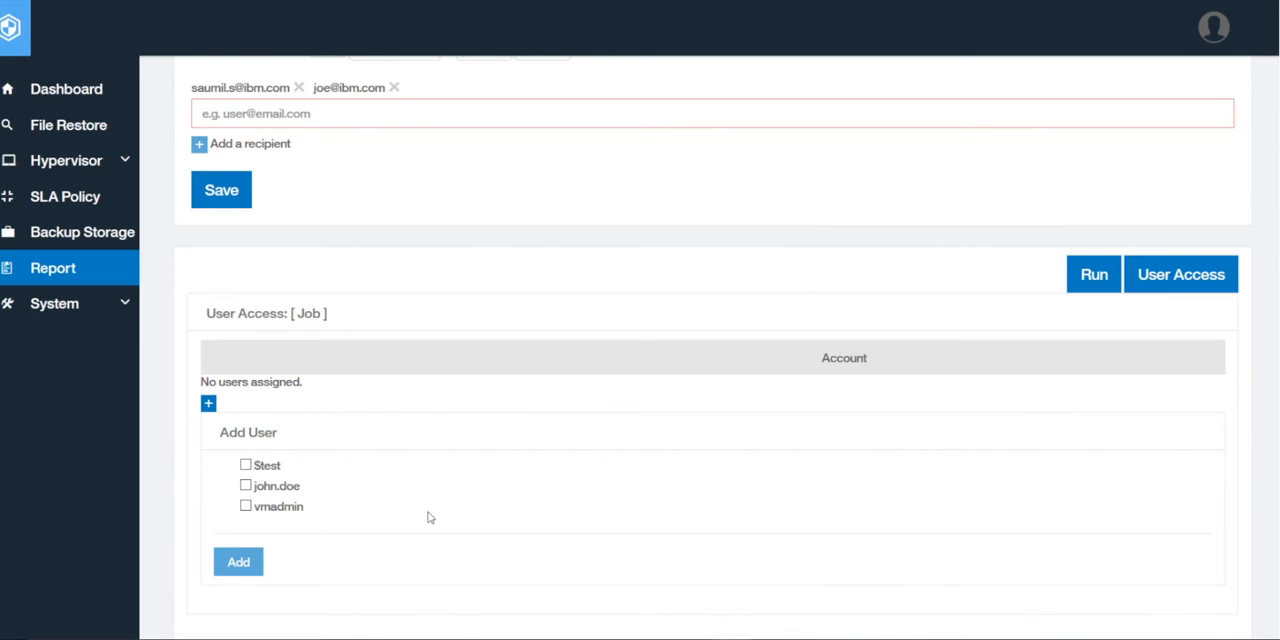
scroll(428, 517, down, 1)
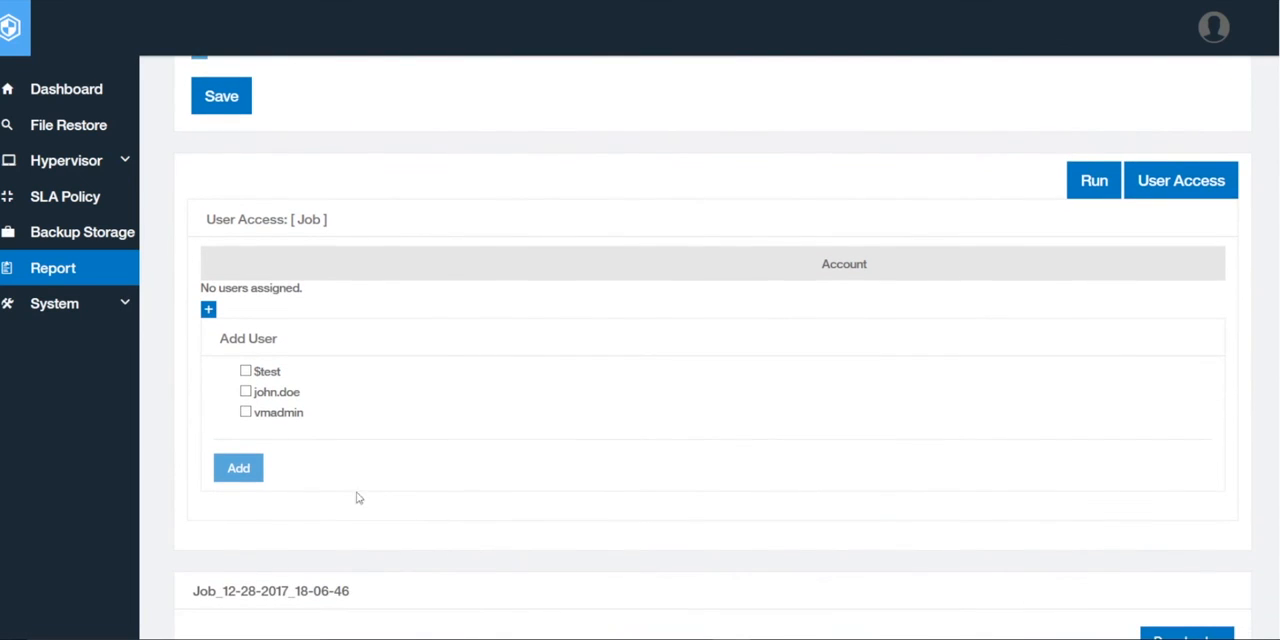
click(245, 413)
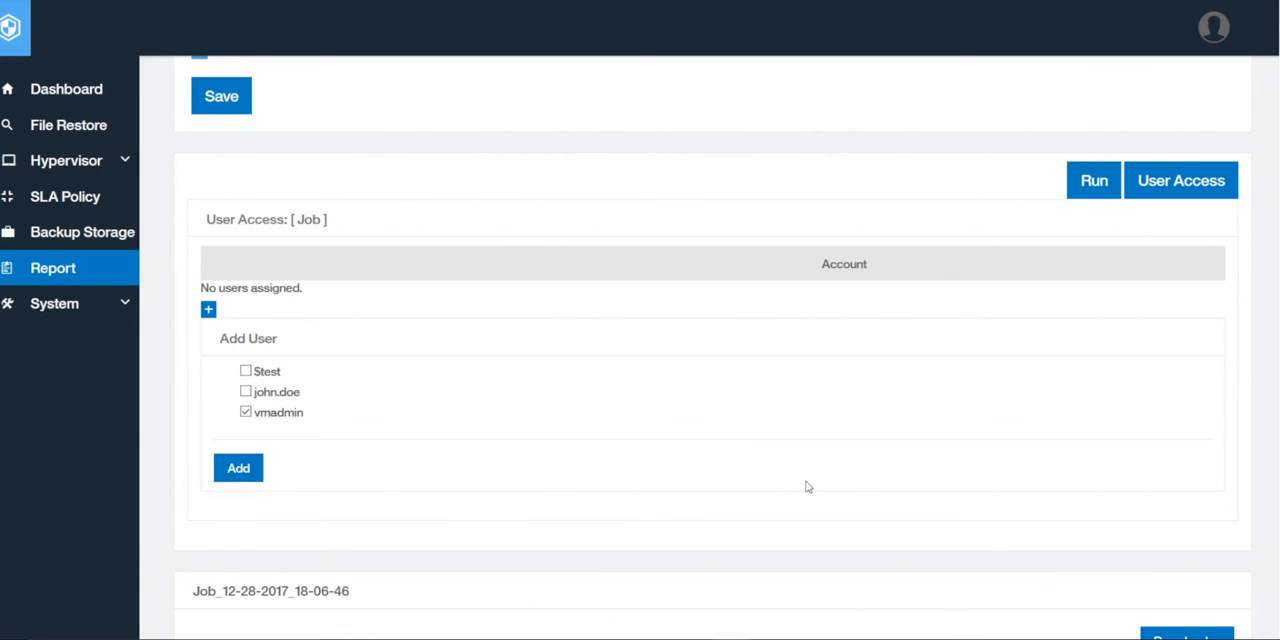
scroll(807, 486, down, 2)
scroll(829, 466, down, 4)
scroll(828, 467, up, 2)
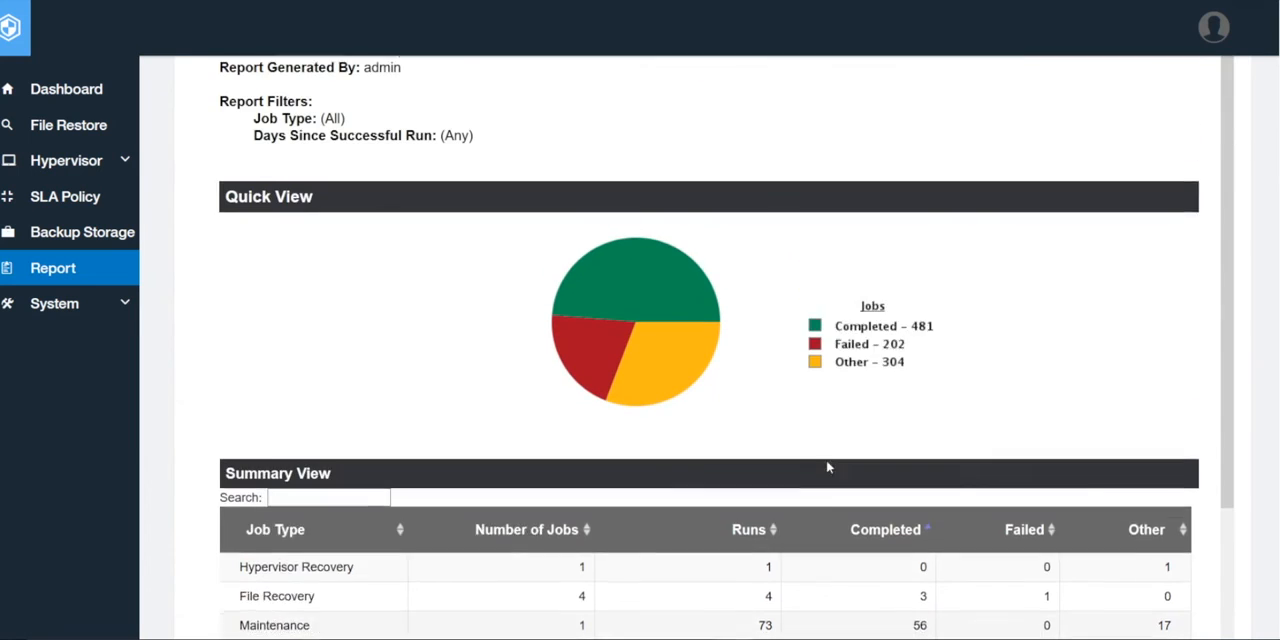
scroll(827, 467, up, 1)
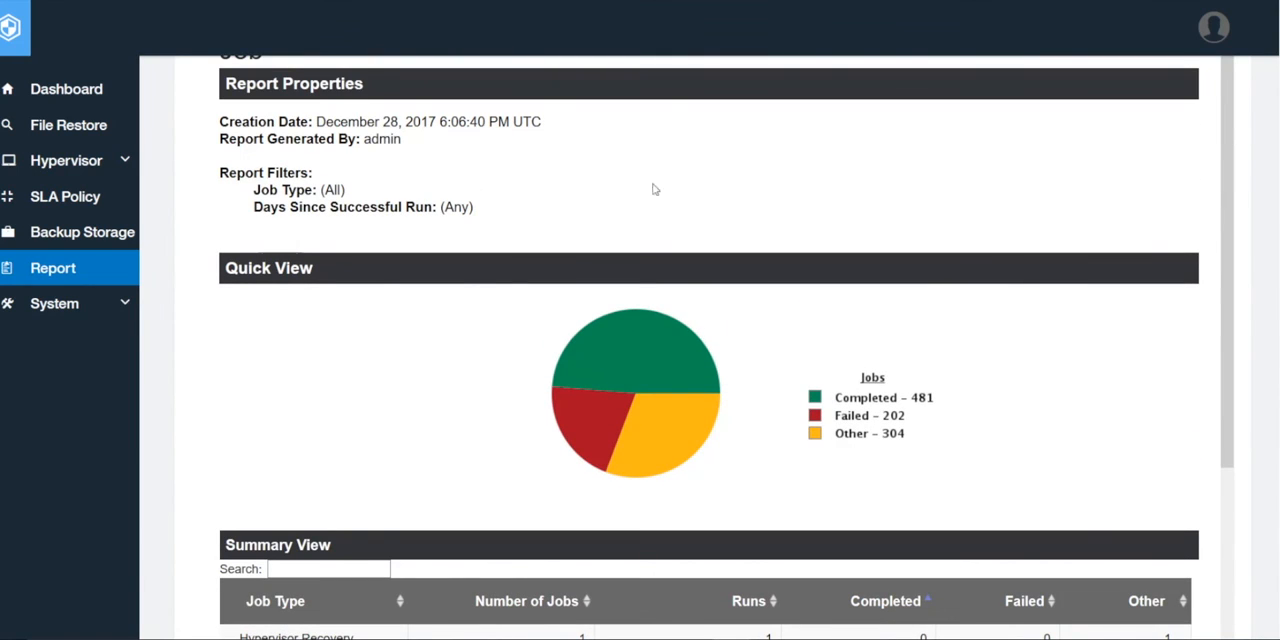
scroll(712, 350, up, 15)
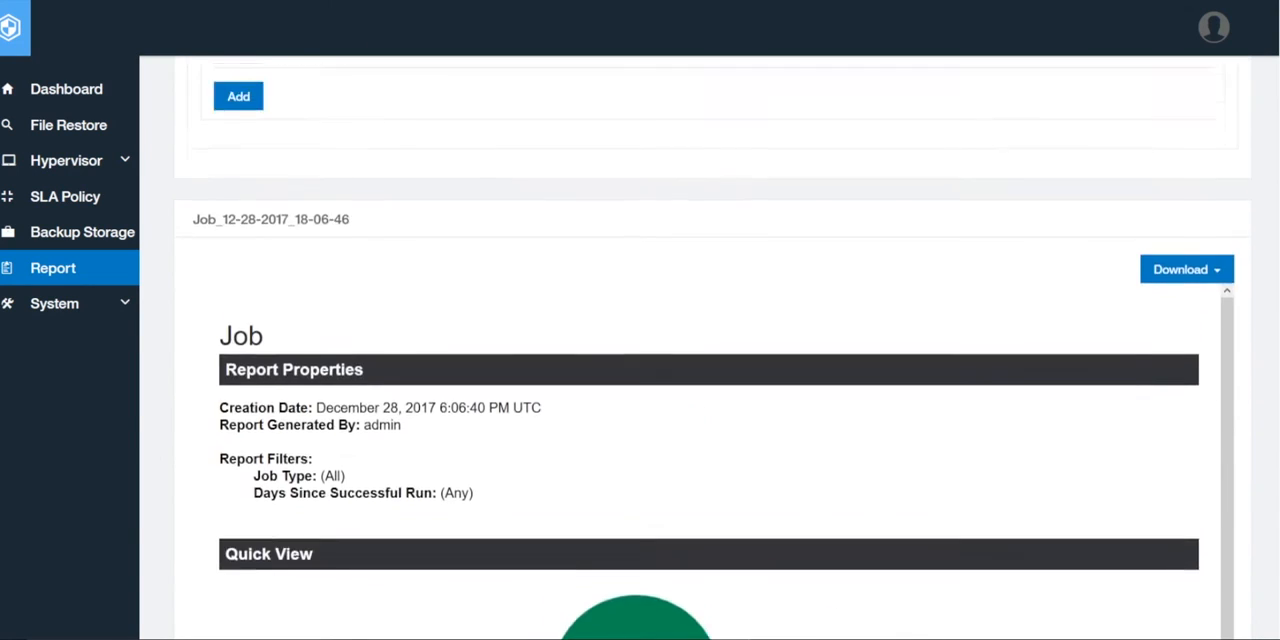